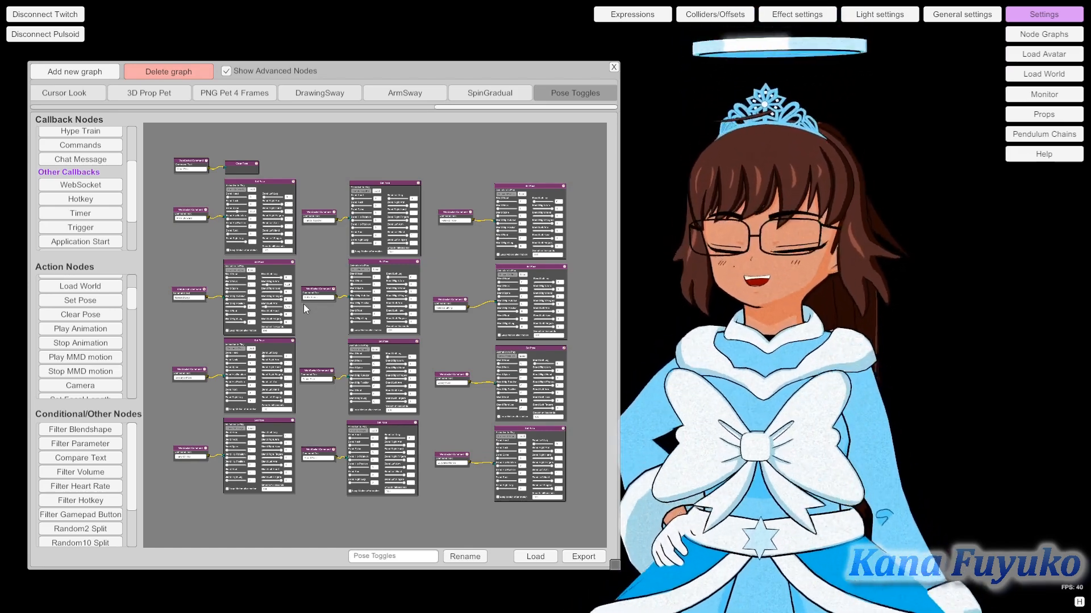
# - Add a Hotkey node above the Clear Pose command node and connect its output to the Clear Pose node
pyautogui.moveTo(337, 268); pyautogui.dragTo(350, 271)
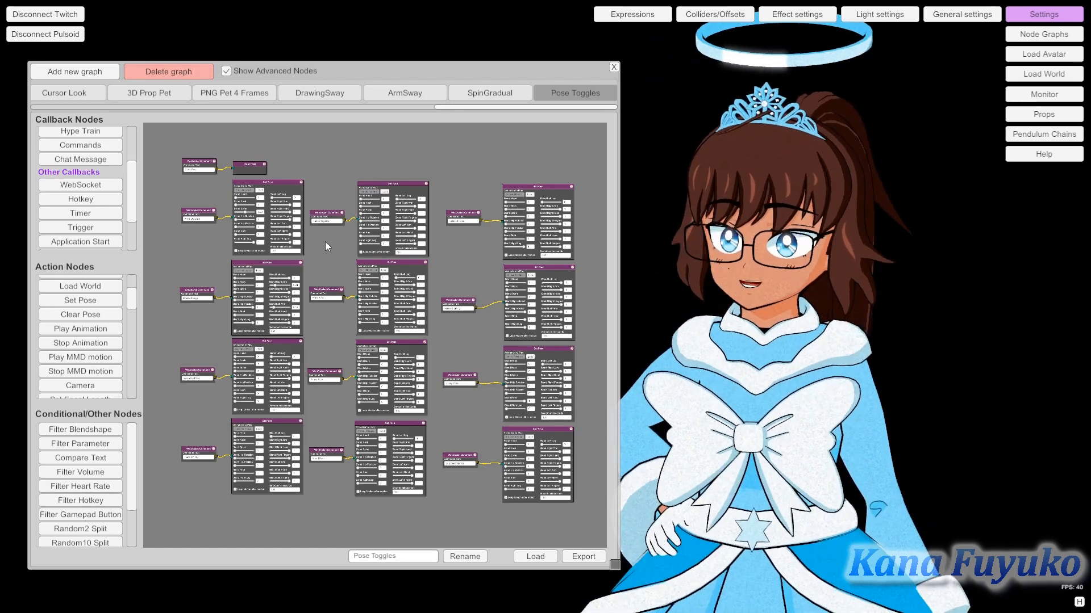
pyautogui.scroll(6, 321, 242)
pyautogui.scroll(-6, 421, 240)
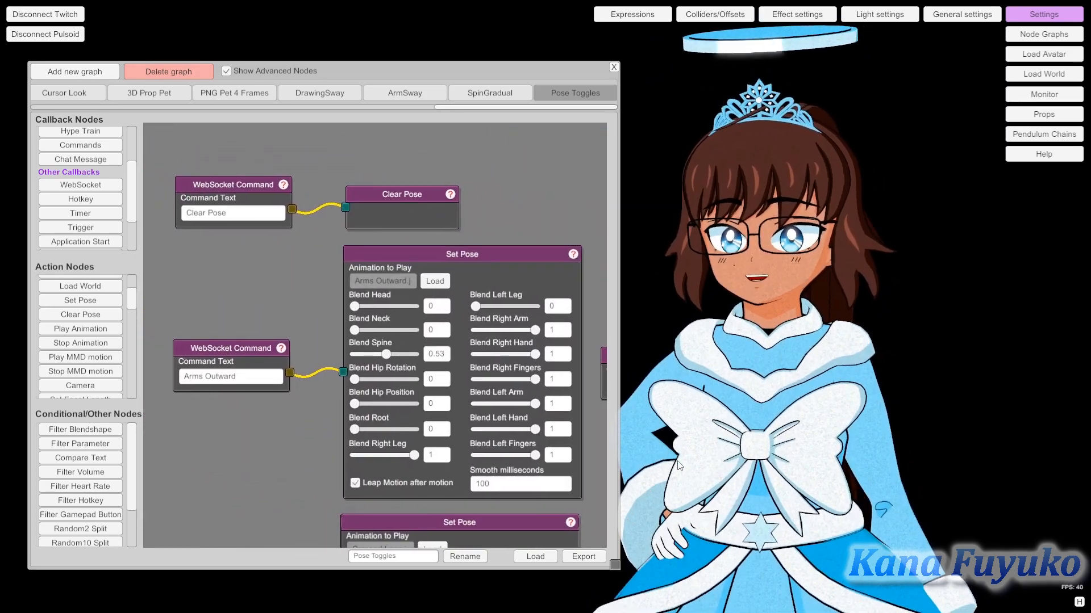
pyautogui.scroll(6, 421, 240)
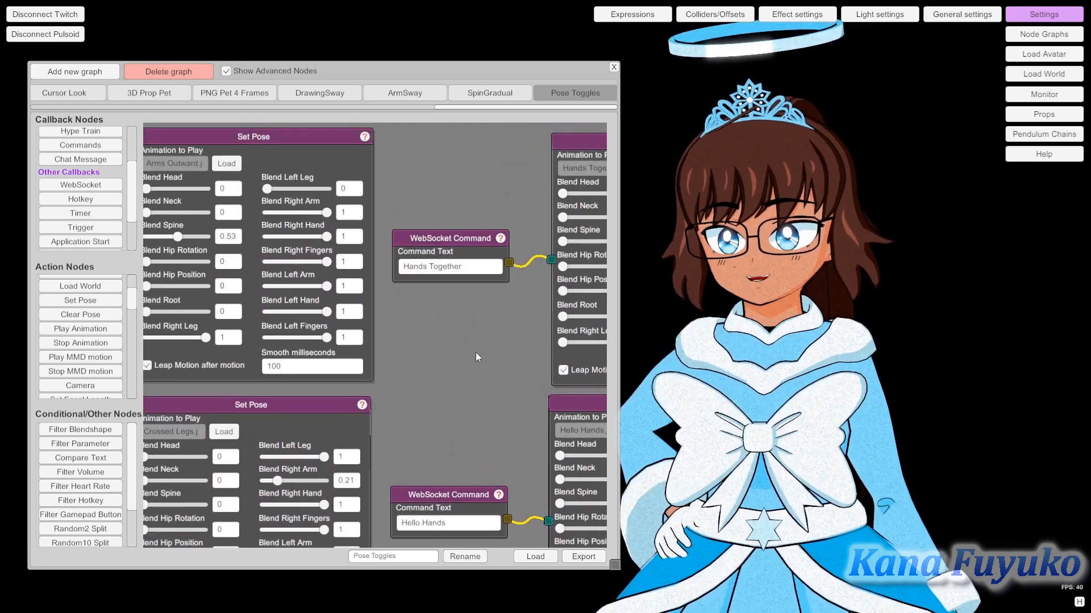
pyautogui.moveTo(690, 479); pyautogui.dragTo(695, 469)
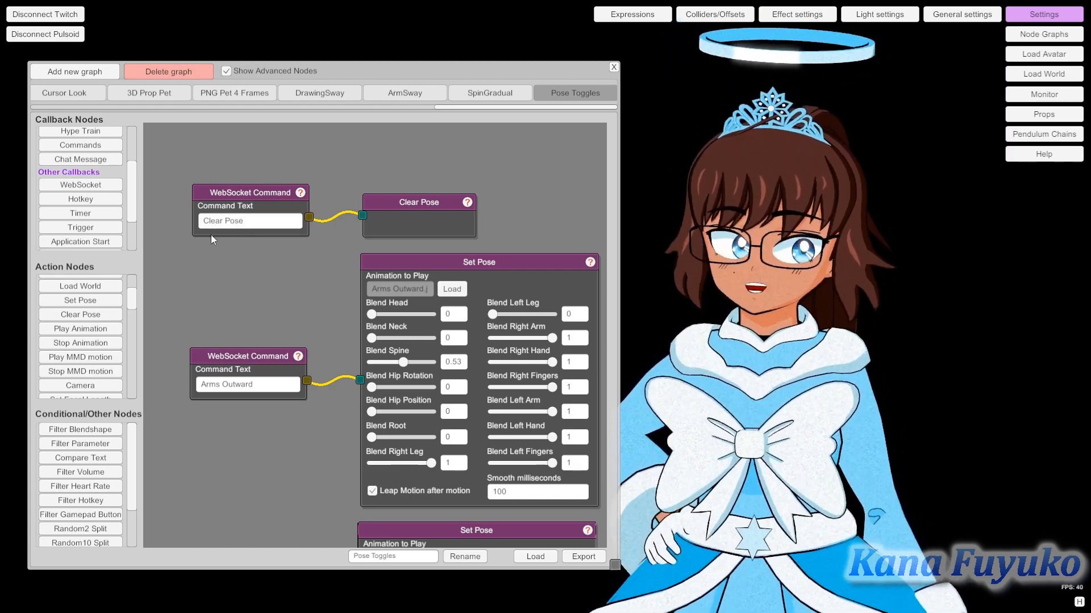
pyautogui.click(80, 199)
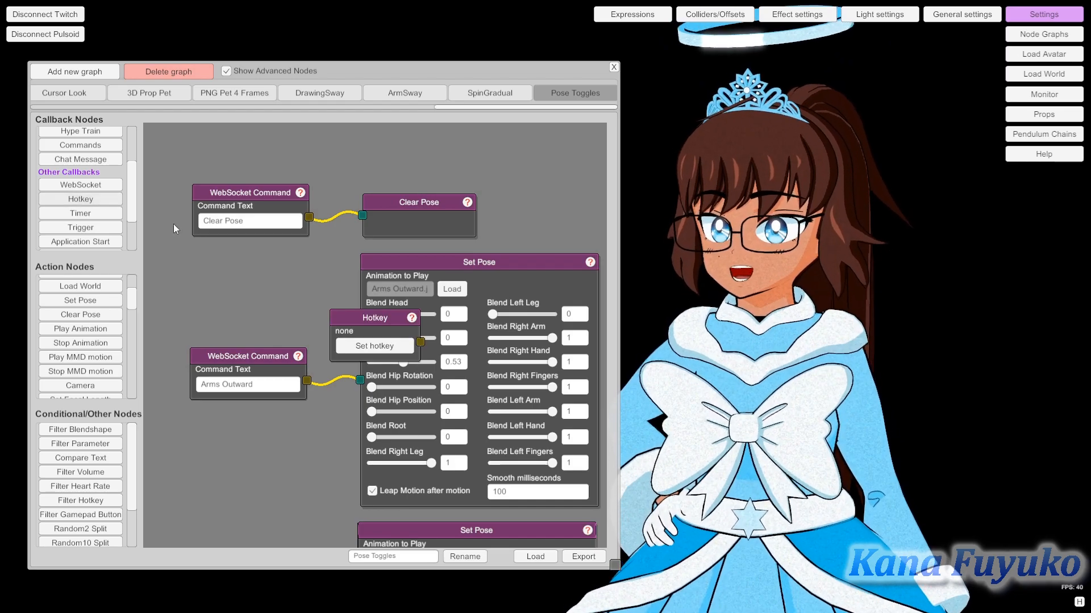
pyautogui.moveTo(359, 323); pyautogui.dragTo(241, 141)
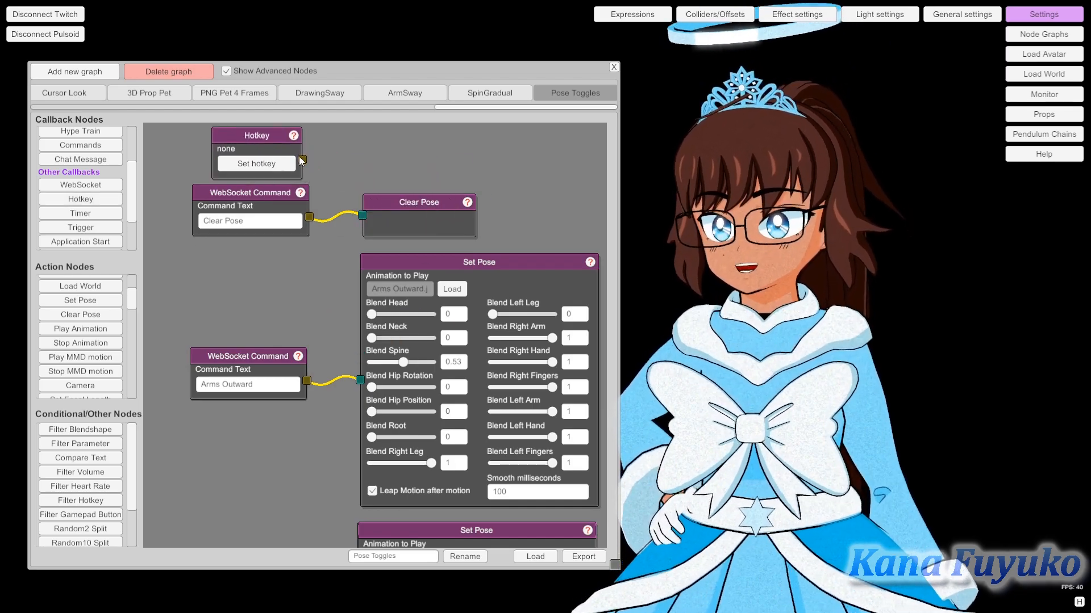
pyautogui.moveTo(350, 216); pyautogui.dragTo(363, 216)
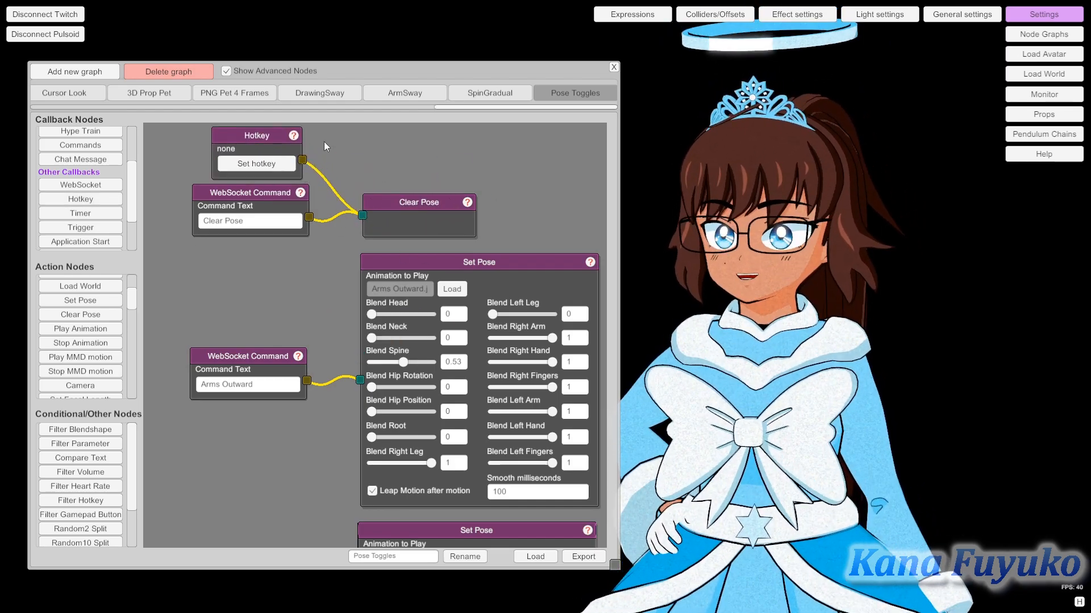
# - Delete the Hotkey node connected to Clear Pose
pyautogui.moveTo(329, 137); pyautogui.dragTo(331, 165)
pyautogui.rightClick(257, 166)
pyautogui.click(277, 206)
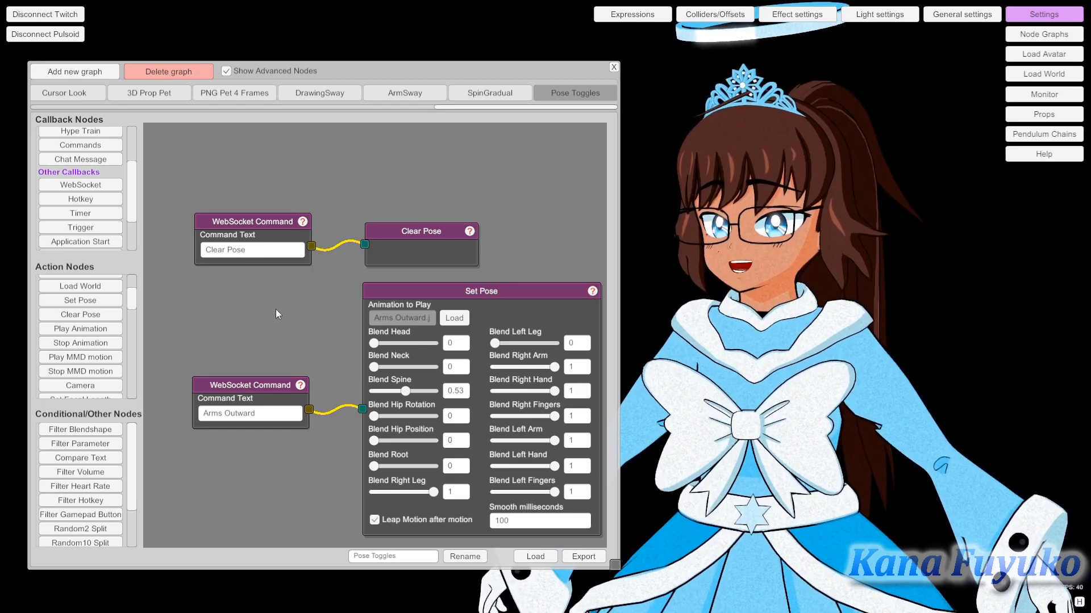
# - Add a blank Set Pose node to the Pose Toggles graph and delete it again
pyautogui.moveTo(275, 309); pyautogui.dragTo(264, 263)
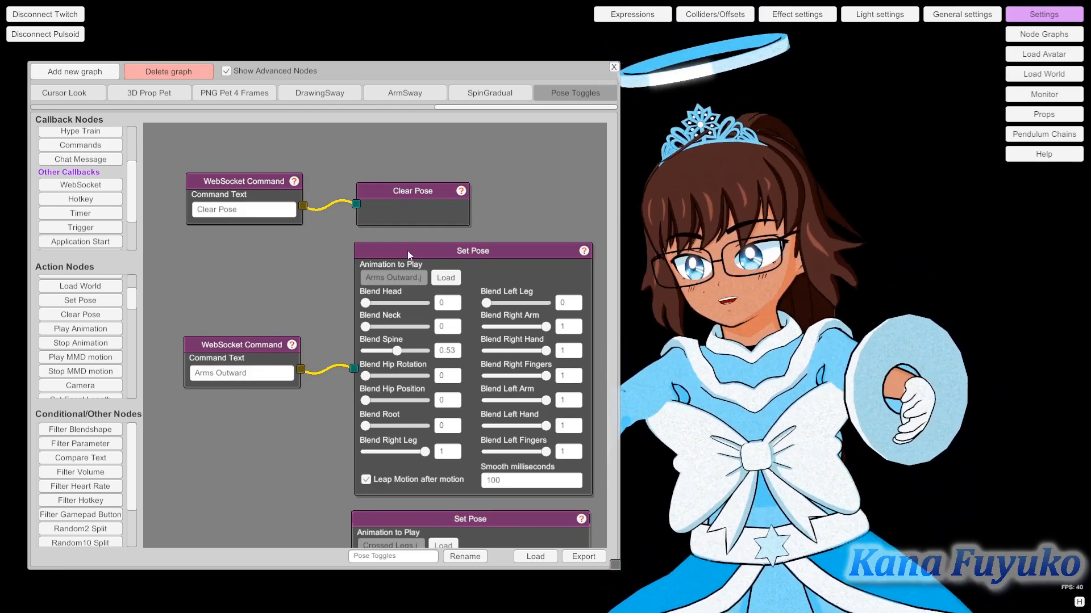
pyautogui.click(80, 300)
pyautogui.moveTo(367, 199); pyautogui.dragTo(363, 217)
pyautogui.rightClick(363, 217)
pyautogui.click(401, 243)
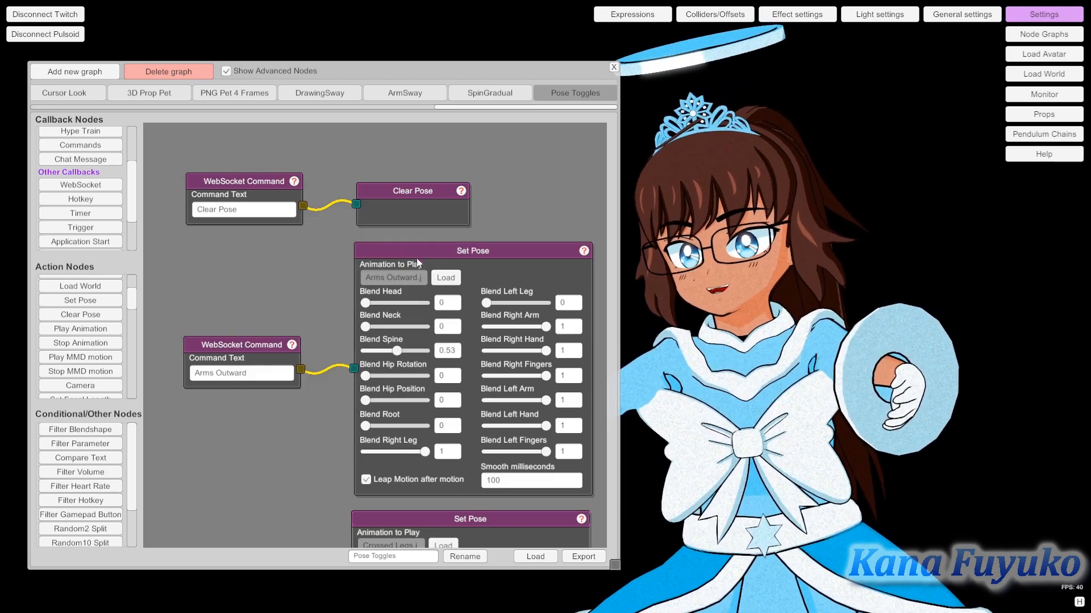
# - Add a Play Animation node to the graph and look through its list of built-in animations
pyautogui.moveTo(500, 199); pyautogui.dragTo(448, 168)
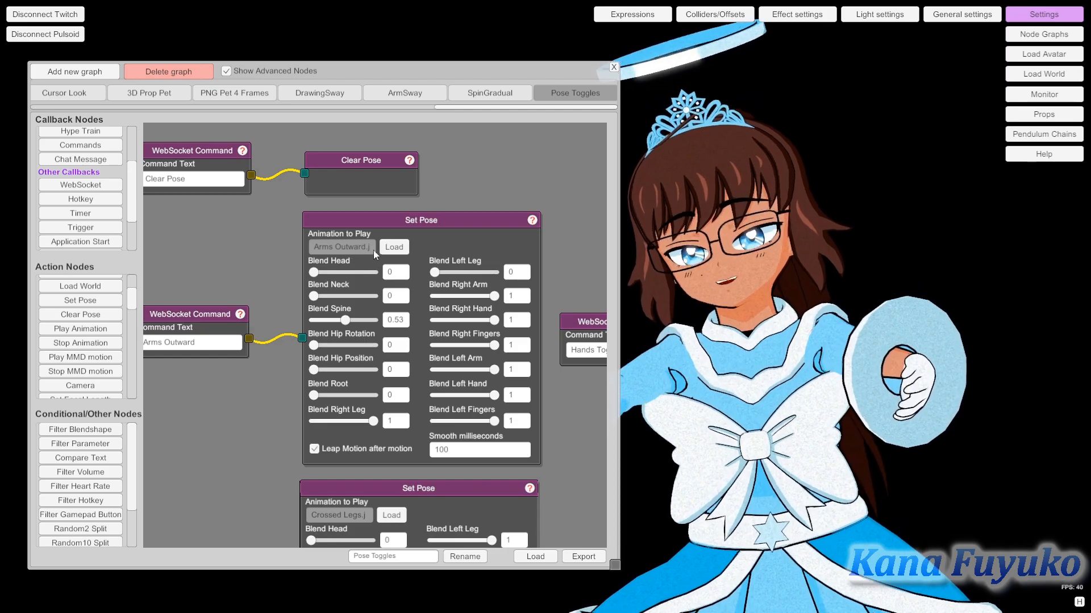
pyautogui.moveTo(136, 302); pyautogui.dragTo(136, 303)
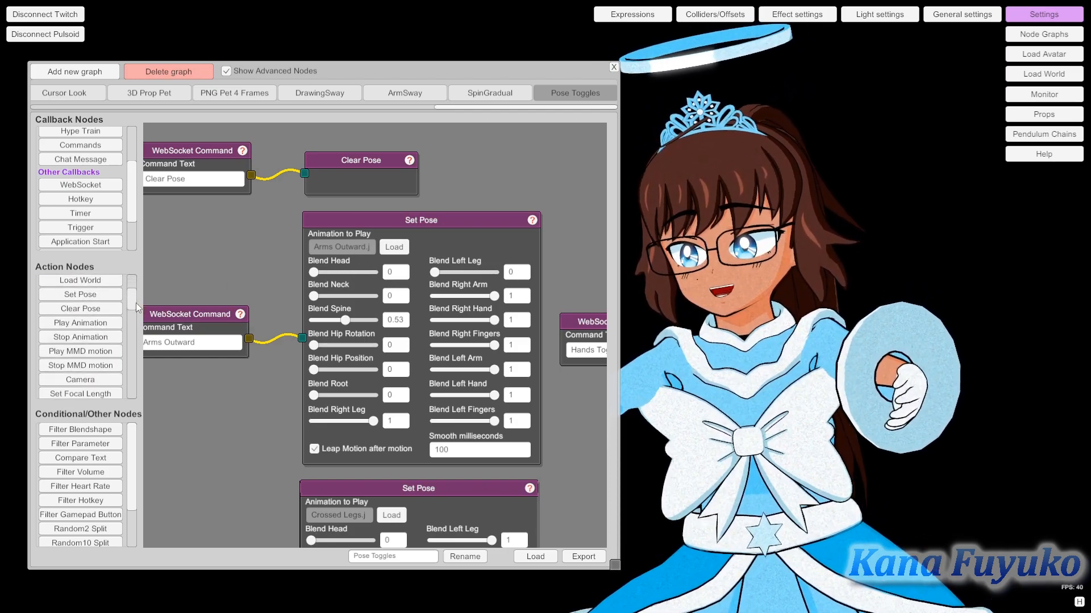
pyautogui.click(62, 322)
pyautogui.click(334, 245)
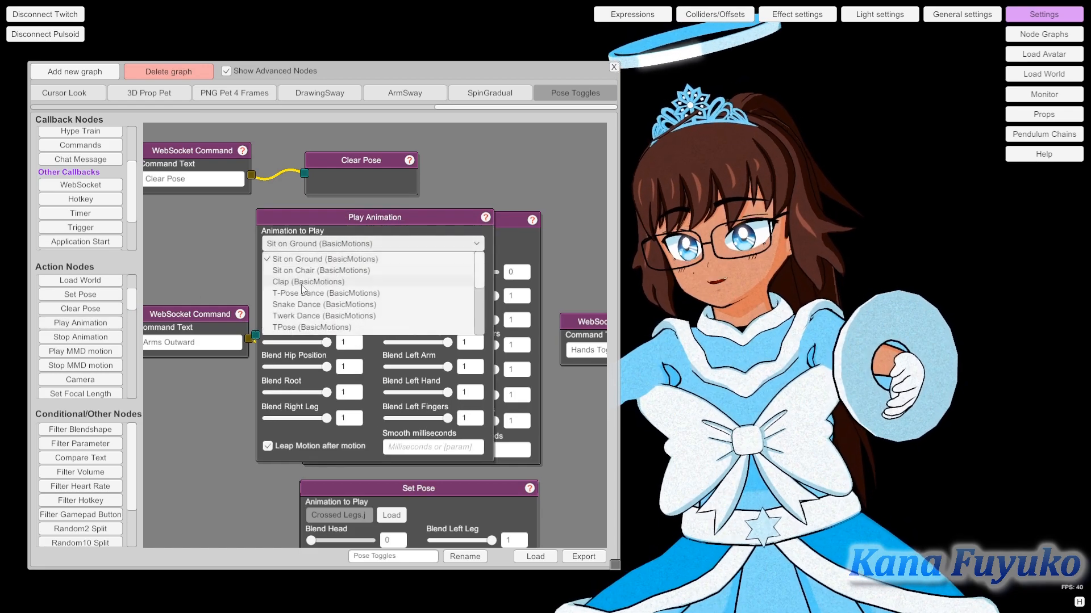
pyautogui.click(335, 243)
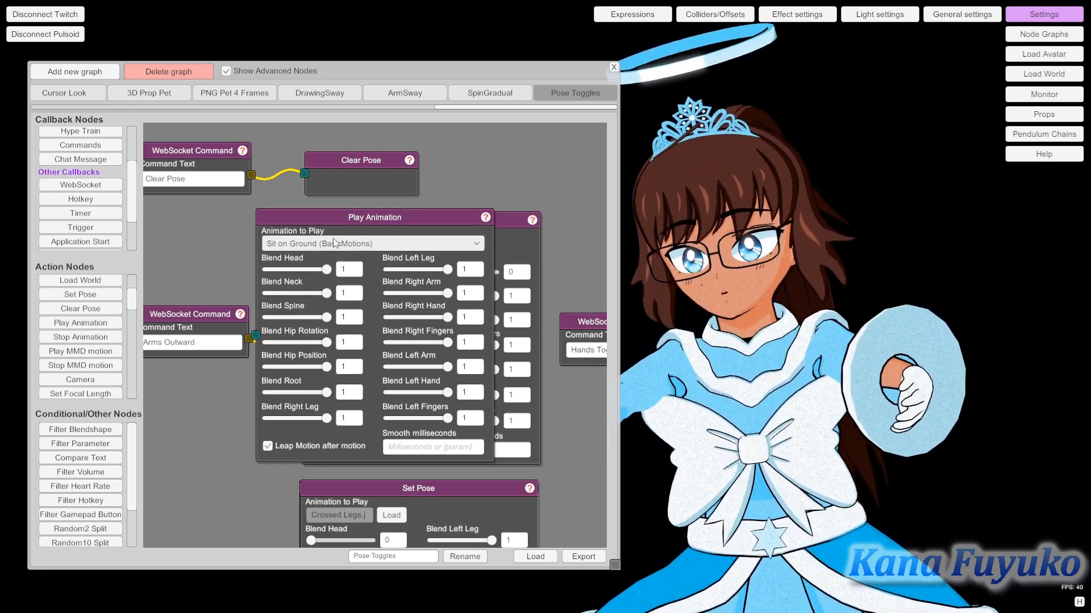
pyautogui.moveTo(337, 220); pyautogui.dragTo(317, 275)
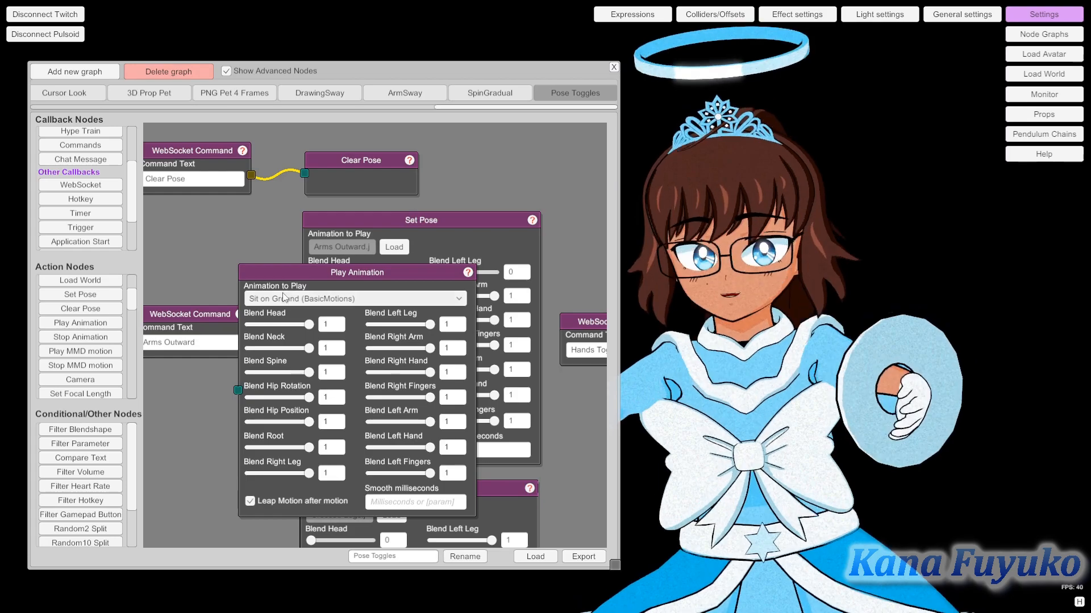
# - Delete the Play Animation node from the Pose Toggles graph
pyautogui.moveTo(309, 281); pyautogui.dragTo(345, 216)
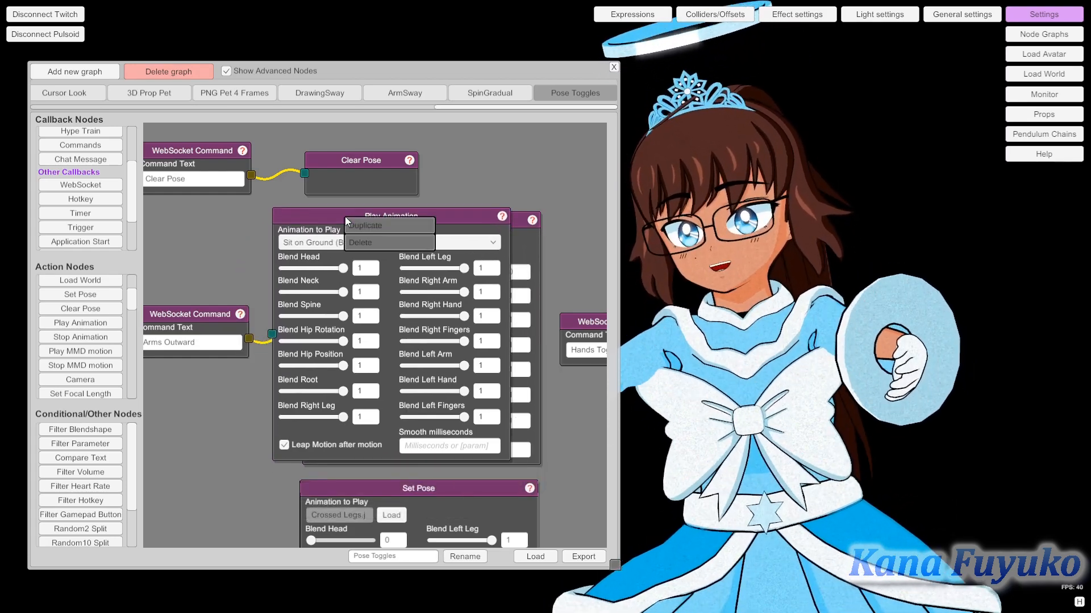
pyautogui.rightClick(345, 218)
pyautogui.click(365, 243)
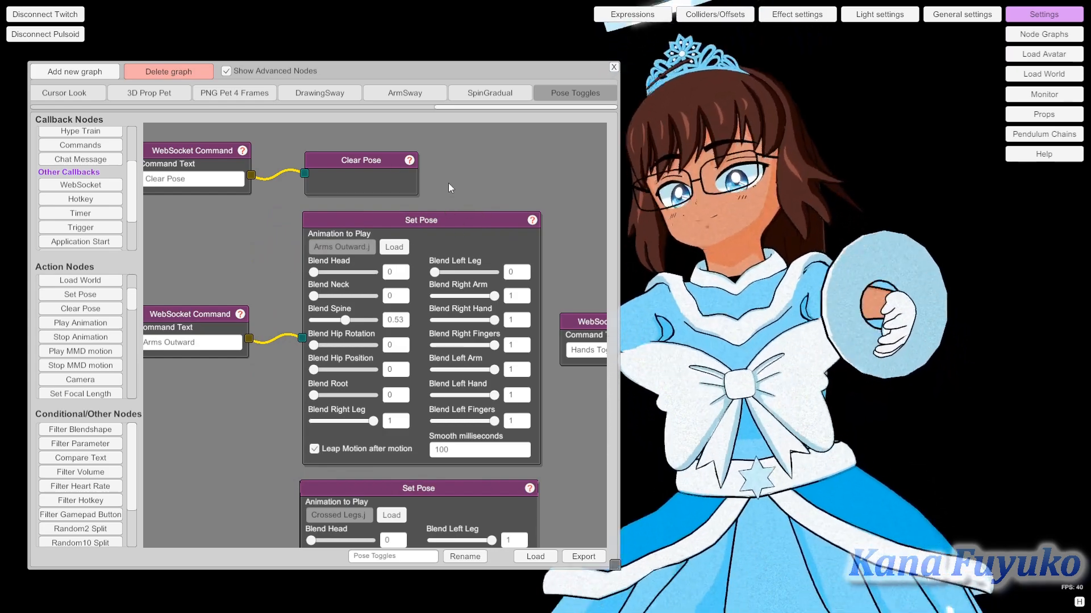
# - Set Blend Spine to 0.53 in the Set Pose node of the Arms Outward command
pyautogui.moveTo(461, 183); pyautogui.dragTo(501, 186)
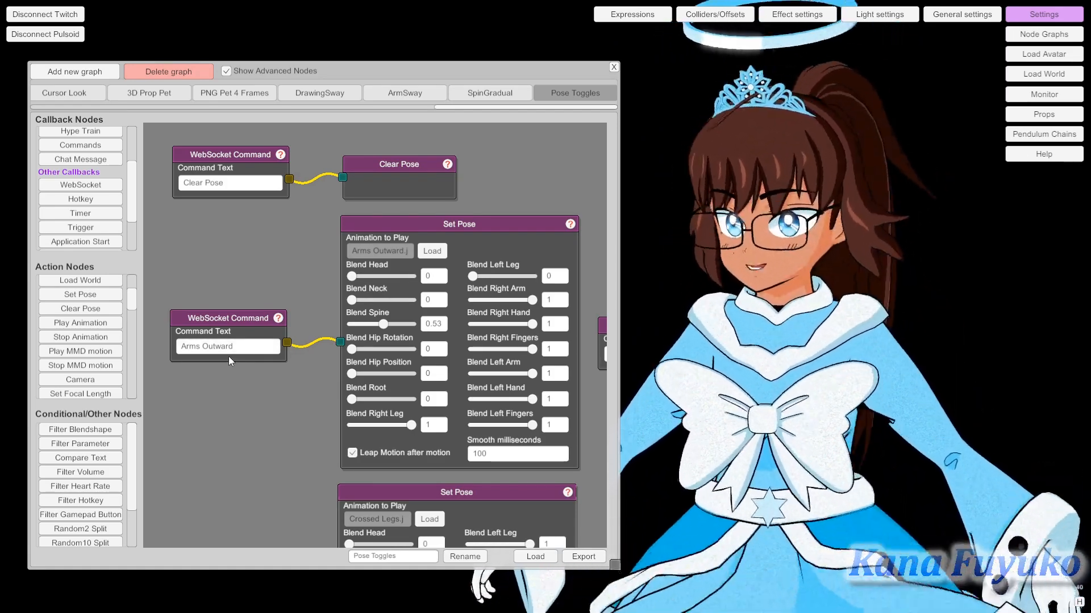
pyautogui.moveTo(240, 411); pyautogui.dragTo(235, 412)
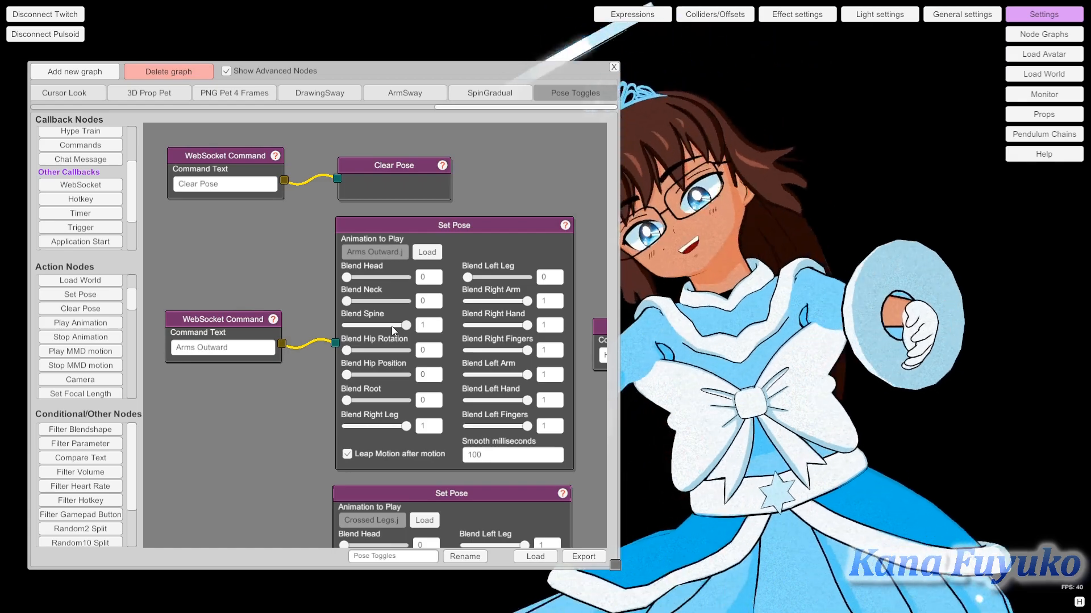
pyautogui.moveTo(406, 325); pyautogui.dragTo(375, 325)
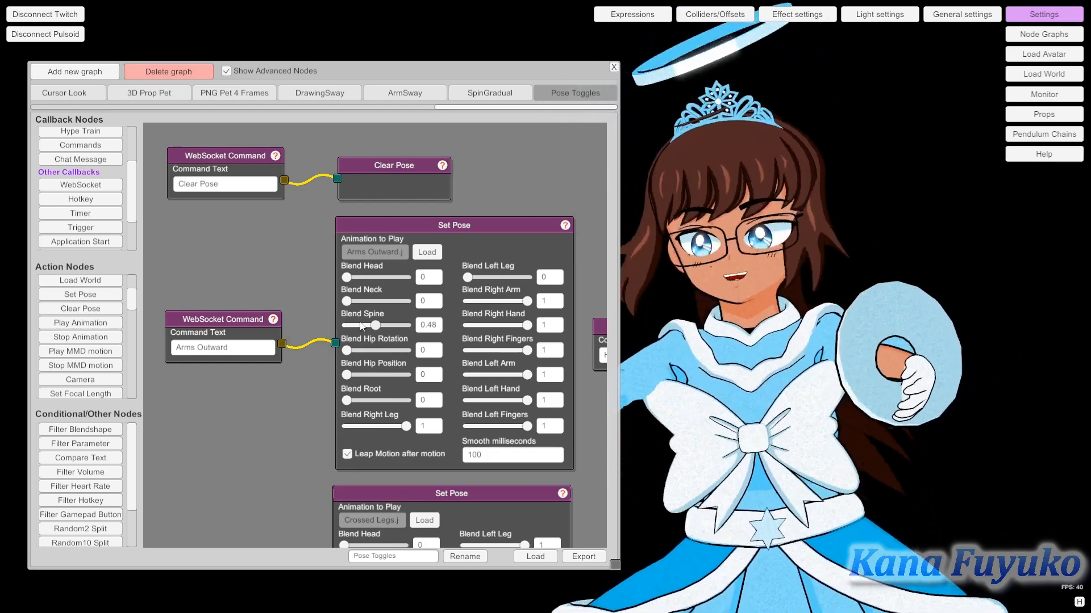
pyautogui.moveTo(376, 327); pyautogui.dragTo(380, 329)
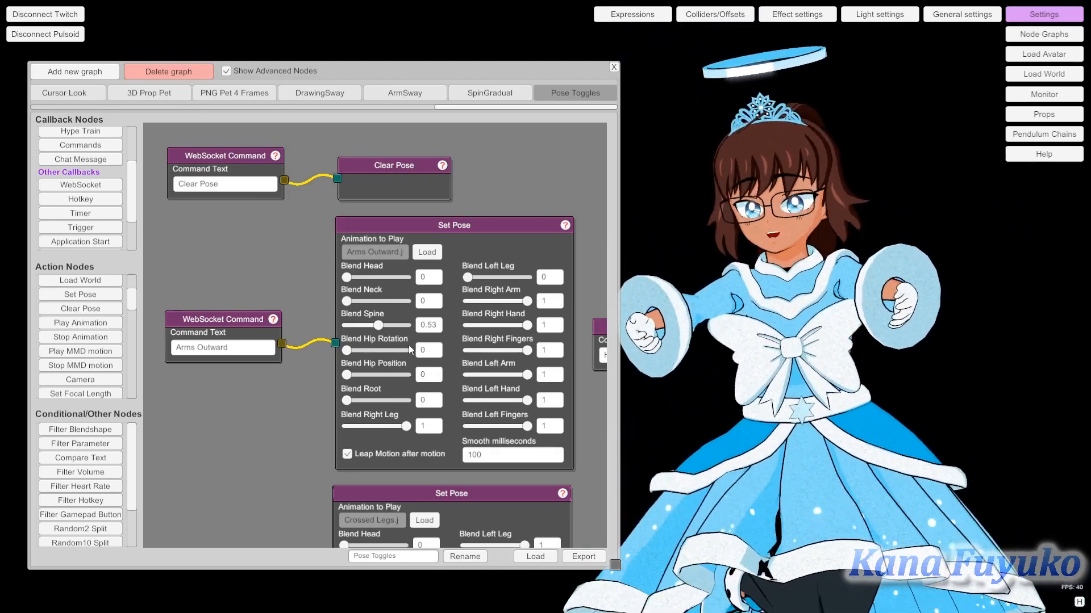
# - Examine the Leap Motion and Smooth milliseconds settings of the Arms Outward Set Pose node
pyautogui.moveTo(263, 447); pyautogui.dragTo(248, 352)
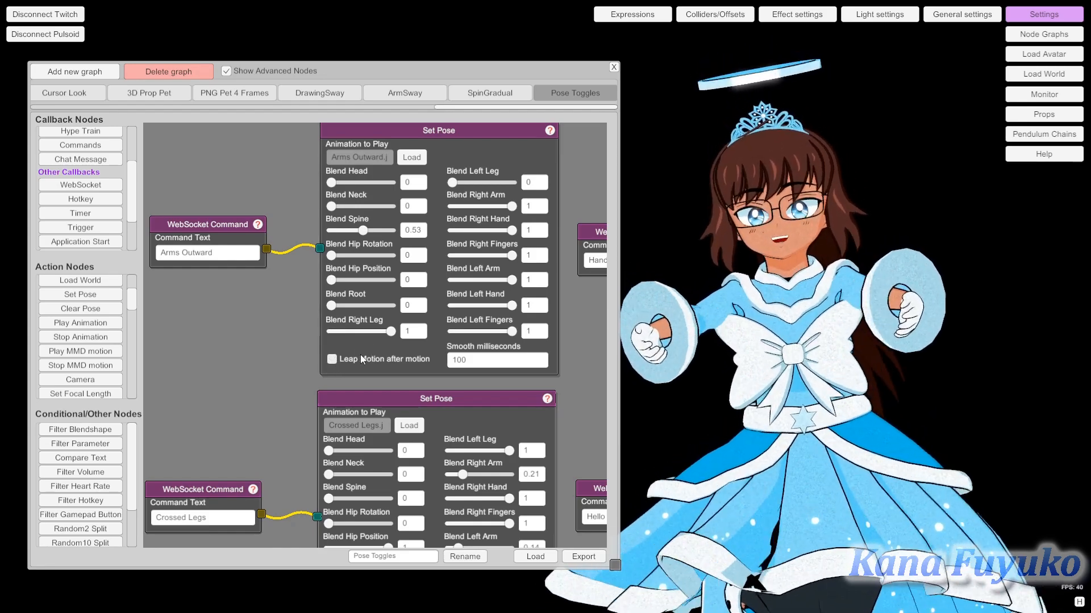
pyautogui.moveTo(400, 396); pyautogui.dragTo(404, 430)
pyautogui.click(478, 395)
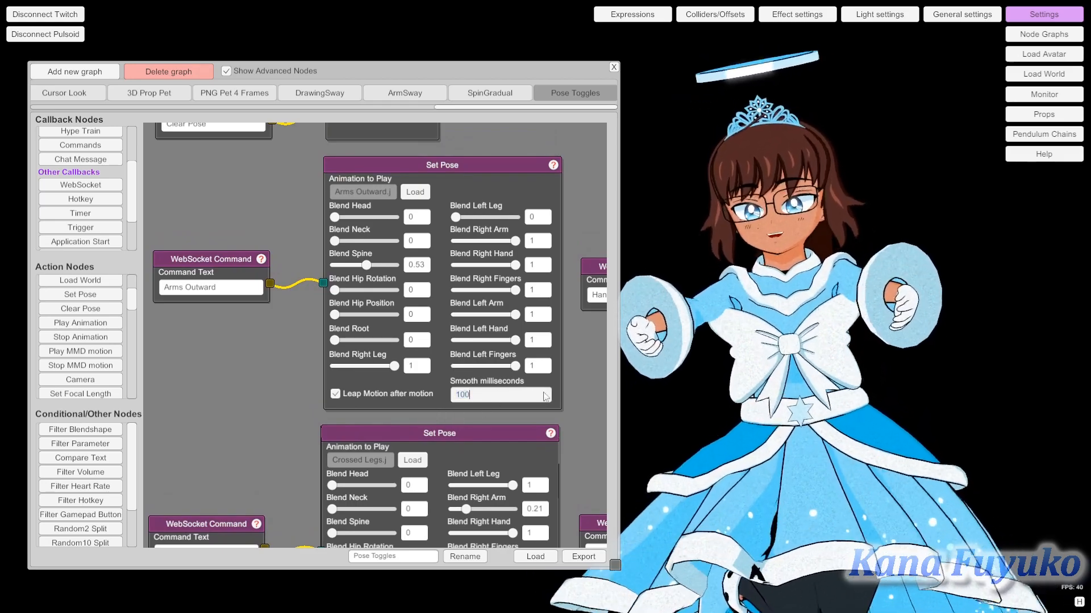
pyautogui.moveTo(241, 326); pyautogui.dragTo(251, 375)
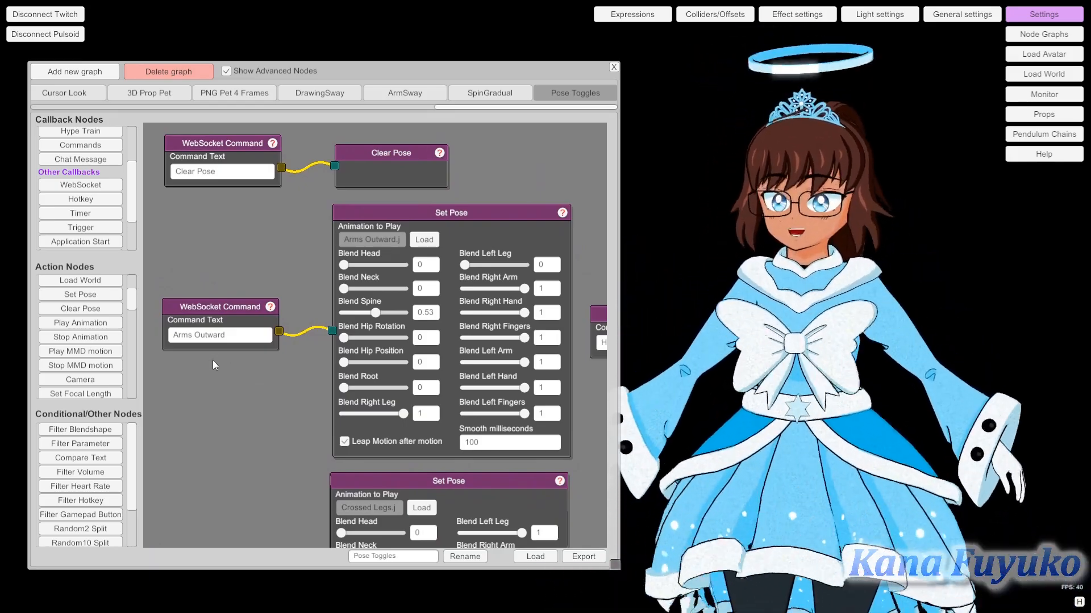
pyautogui.moveTo(224, 359); pyautogui.dragTo(232, 397)
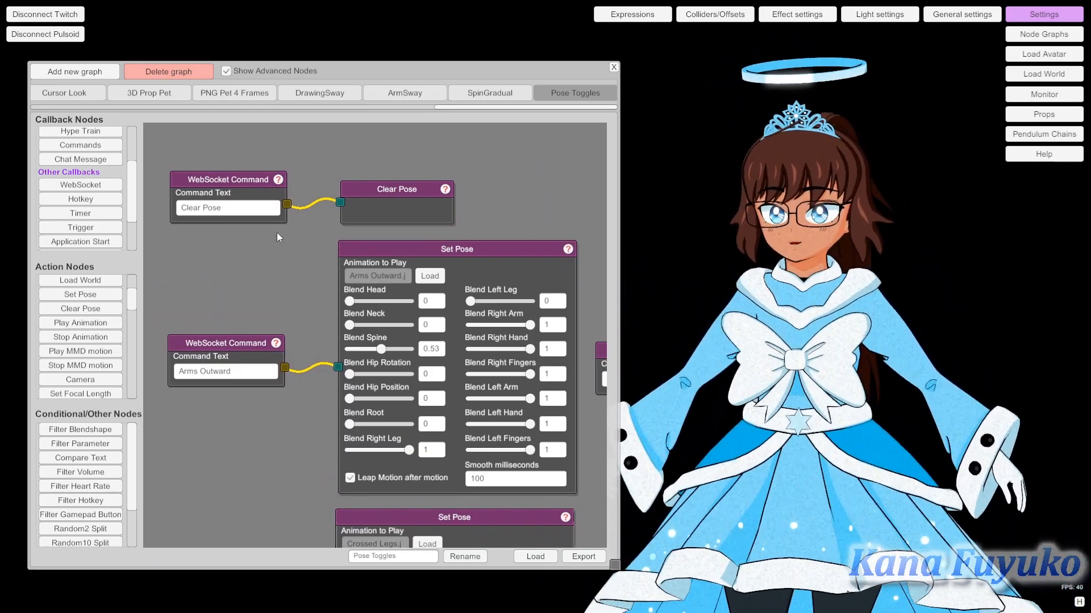
pyautogui.moveTo(451, 70); pyautogui.dragTo(453, 49)
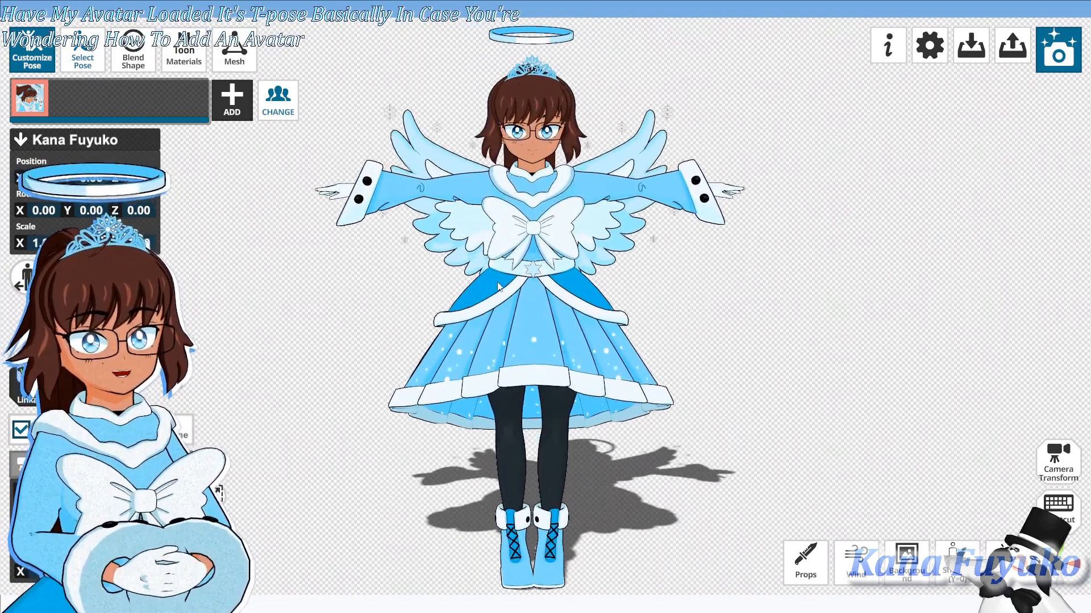
# - In the avatar posing app, view the add-character dialog with its VRM File, VRoid Hub and loaded character options, and close it
pyautogui.click(235, 108)
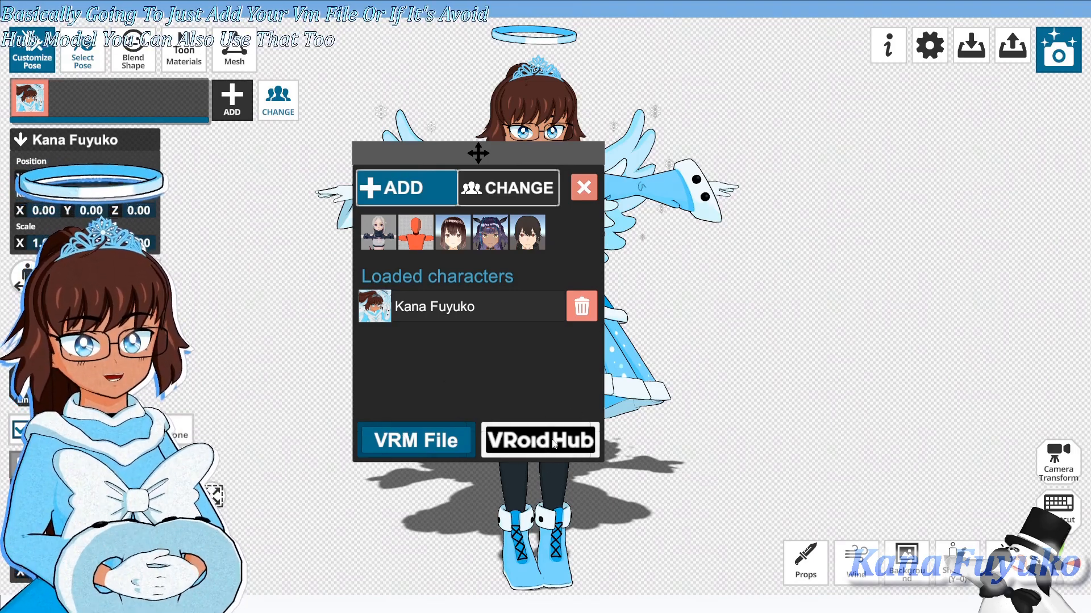
pyautogui.moveTo(493, 160); pyautogui.dragTo(423, 311)
pyautogui.click(487, 200)
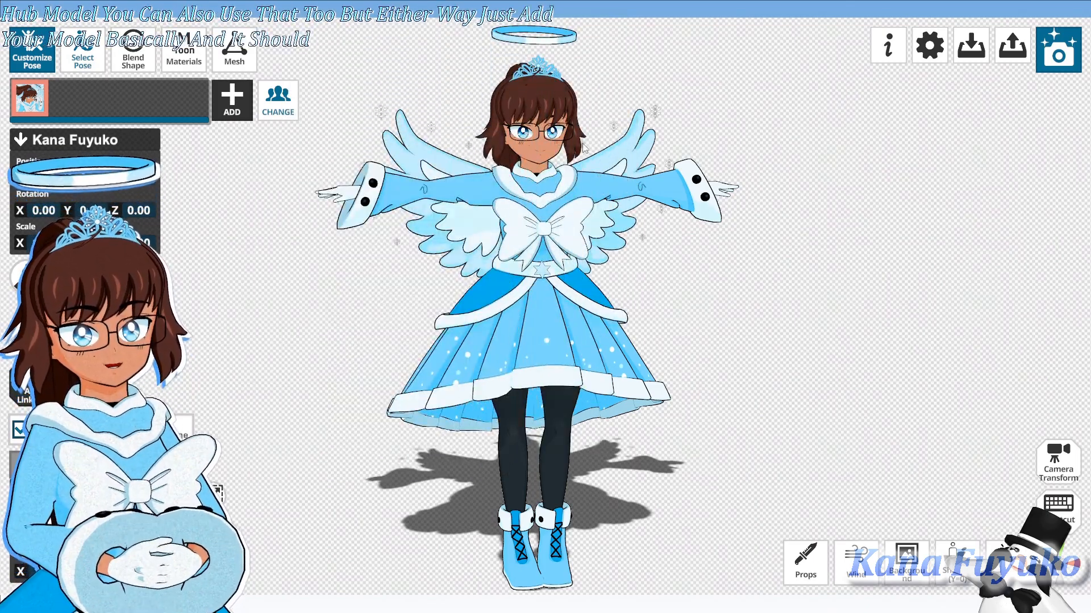
pyautogui.click(238, 105)
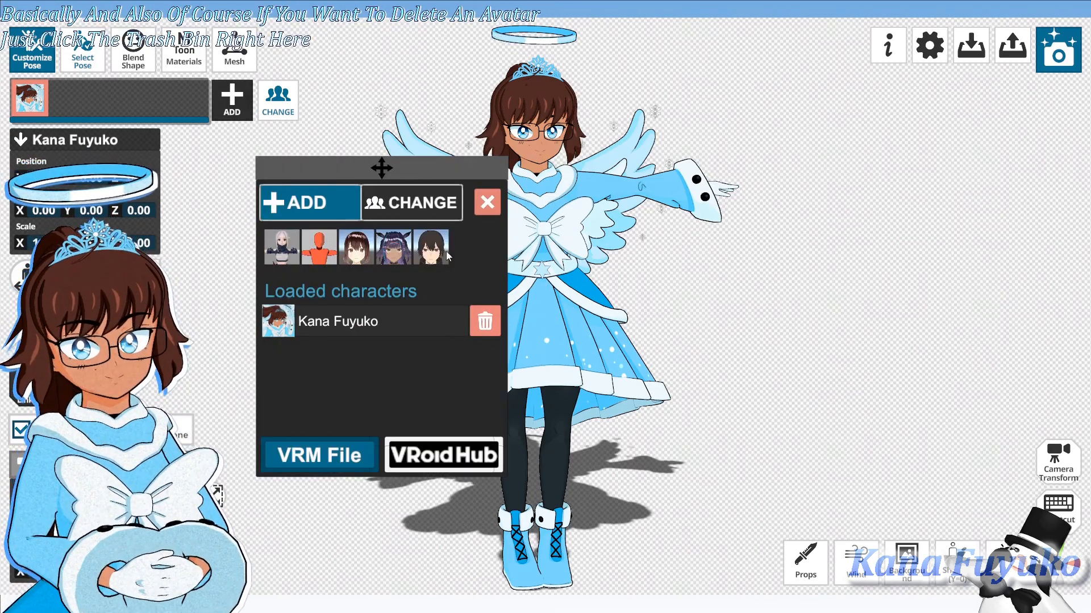
pyautogui.click(487, 203)
pyautogui.moveTo(560, 266); pyautogui.dragTo(512, 268)
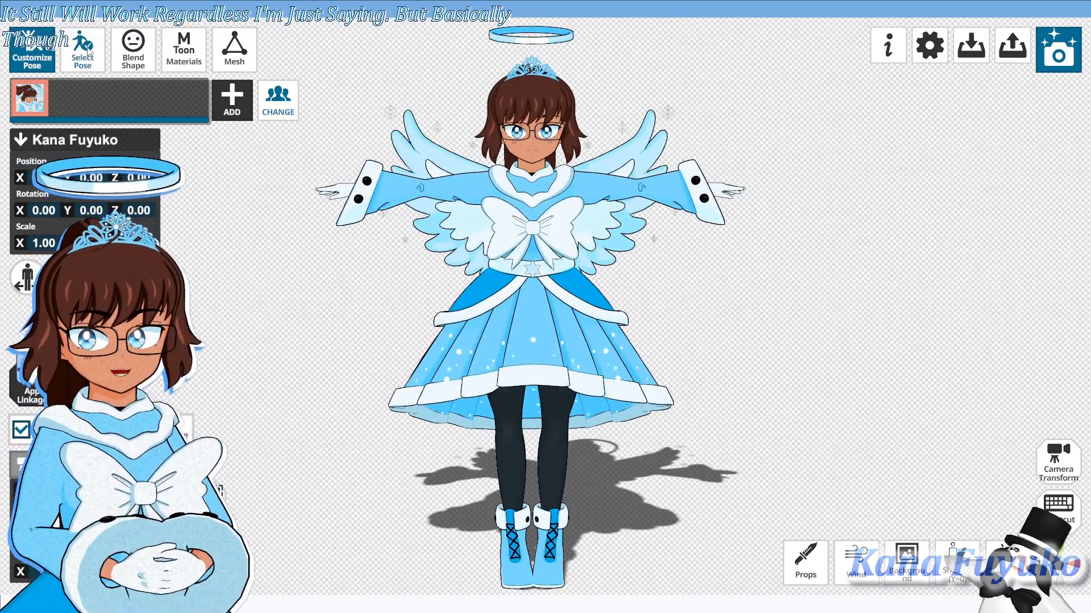
# - Open the pose library, apply a ready-made standing pose to the avatar, and move the library window off the avatar
pyautogui.click(87, 52)
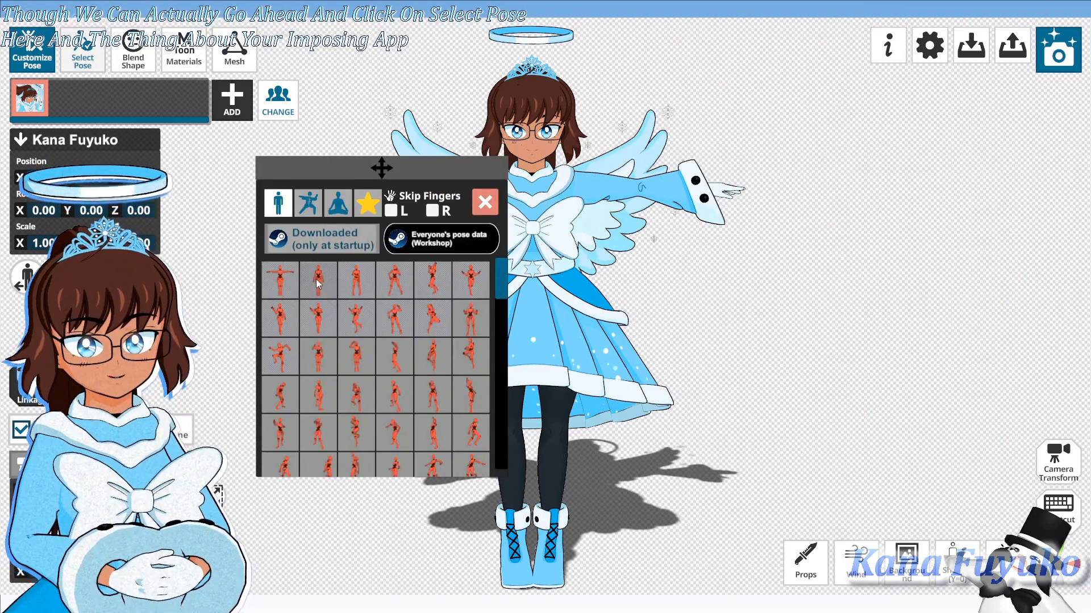
pyautogui.click(392, 282)
pyautogui.click(387, 340)
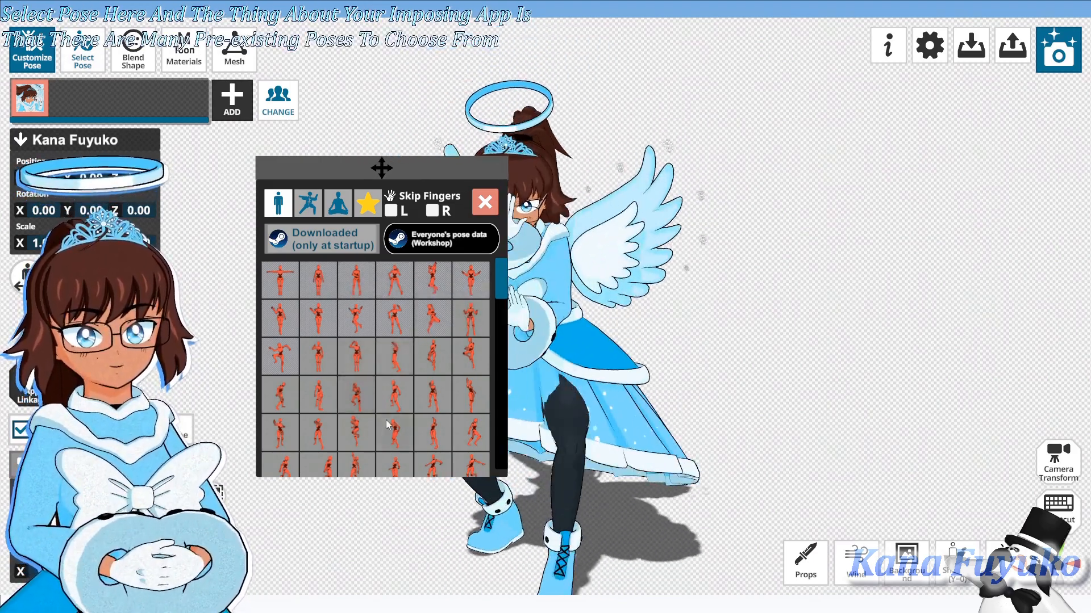
pyautogui.moveTo(396, 165); pyautogui.dragTo(258, 87)
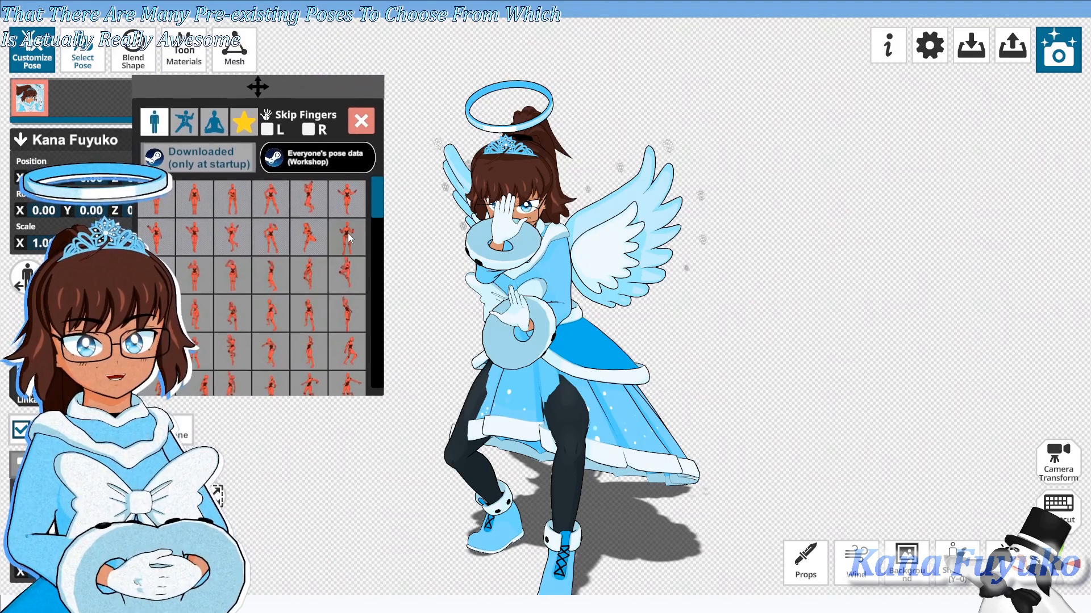
# - Try out several more standing poses from the library on the avatar, ending with the side-facing one with bent arms
pyautogui.click(347, 234)
pyautogui.click(347, 268)
pyautogui.click(340, 303)
pyautogui.scroll(-2, 316, 339)
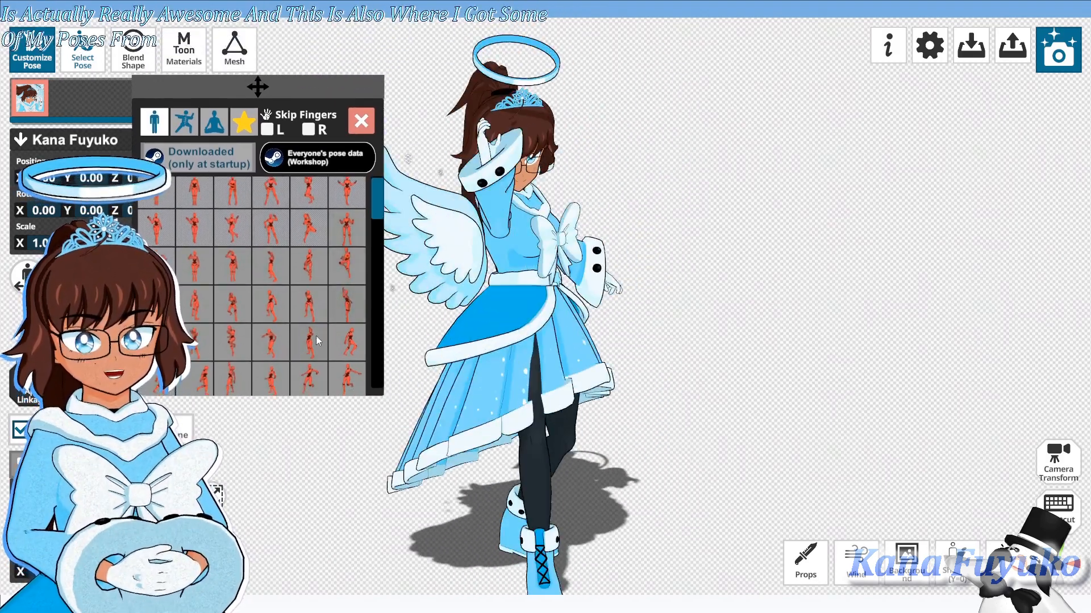
pyautogui.scroll(-1, 316, 297)
pyautogui.click(272, 298)
pyautogui.click(243, 294)
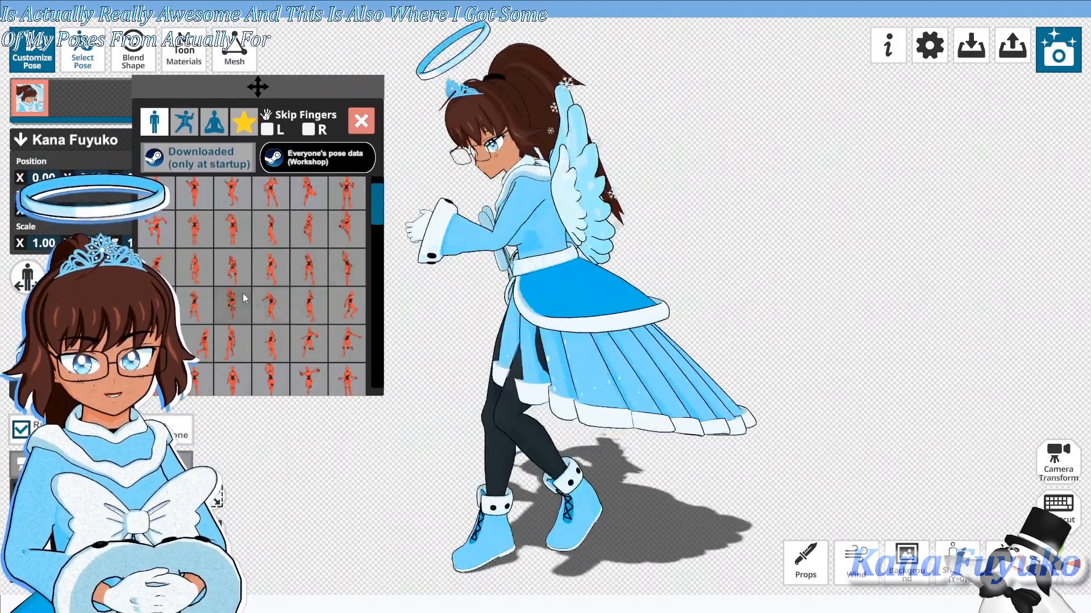
# - Try out further standing poses from deeper in the pose library on the avatar, including one with outstretched arms
pyautogui.click(265, 334)
pyautogui.click(235, 333)
pyautogui.scroll(-1, 274, 310)
pyautogui.scroll(-1, 273, 309)
pyautogui.click(275, 300)
pyautogui.click(309, 297)
pyautogui.scroll(-1, 318, 306)
pyautogui.click(307, 299)
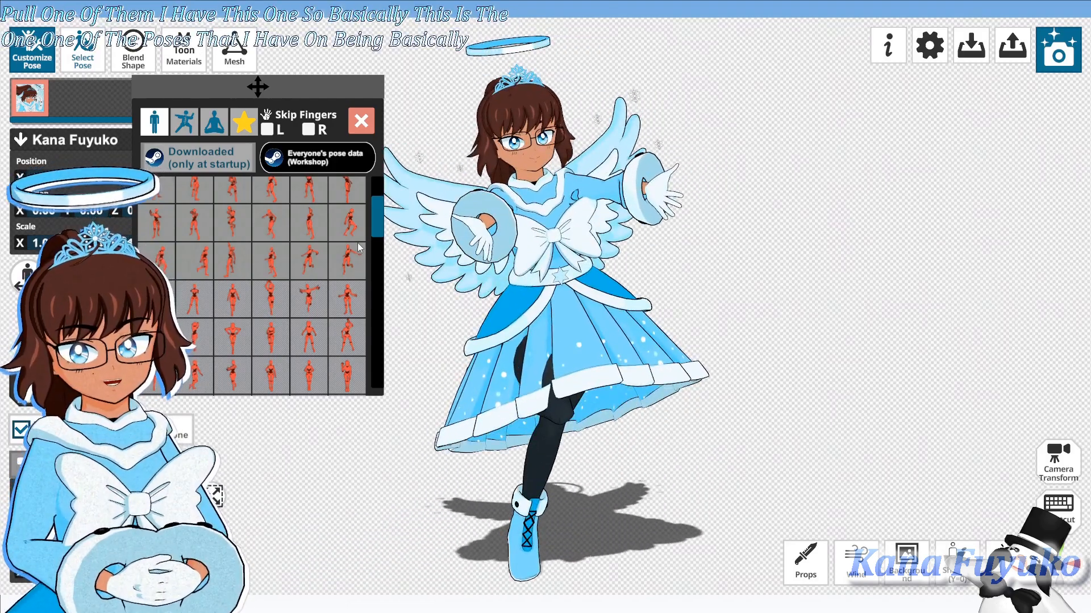
pyautogui.scroll(-1, 213, 332)
pyautogui.click(234, 320)
pyautogui.click(233, 352)
pyautogui.click(196, 319)
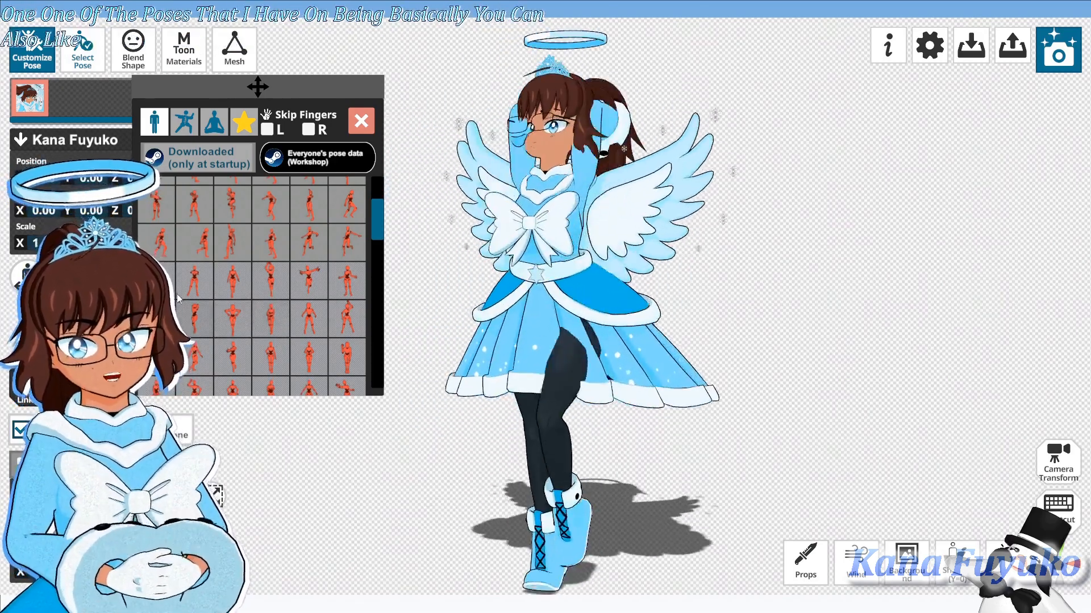
# - Try out several more standing poses on the avatar, followed by a kicking pose from the action category
pyautogui.click(195, 278)
pyautogui.click(202, 246)
pyautogui.click(224, 225)
pyautogui.click(243, 235)
pyautogui.click(234, 200)
pyautogui.click(206, 208)
pyautogui.scroll(1, 282, 214)
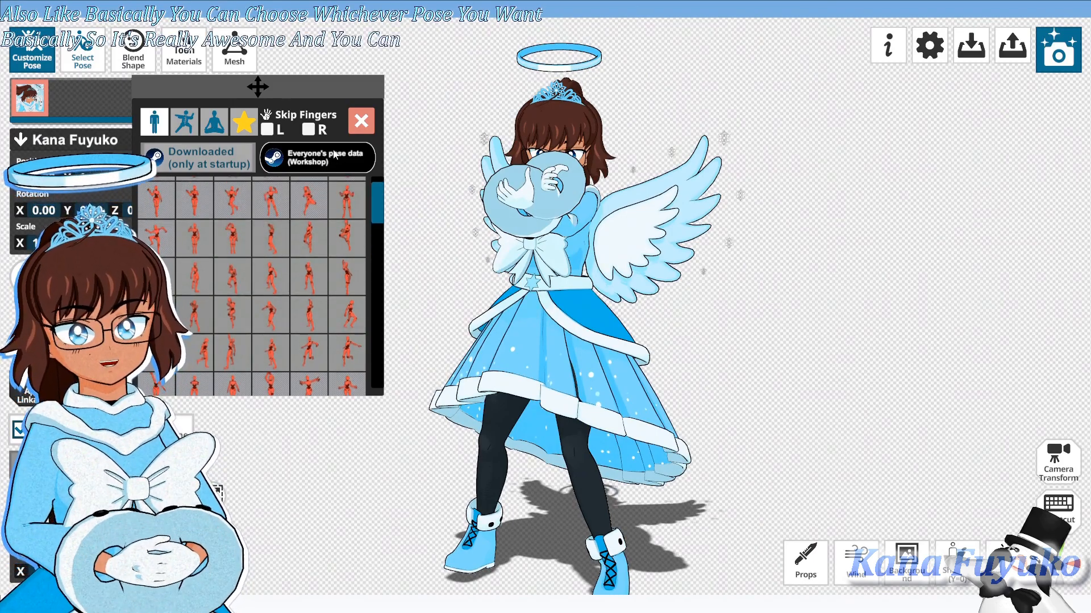
pyautogui.click(184, 121)
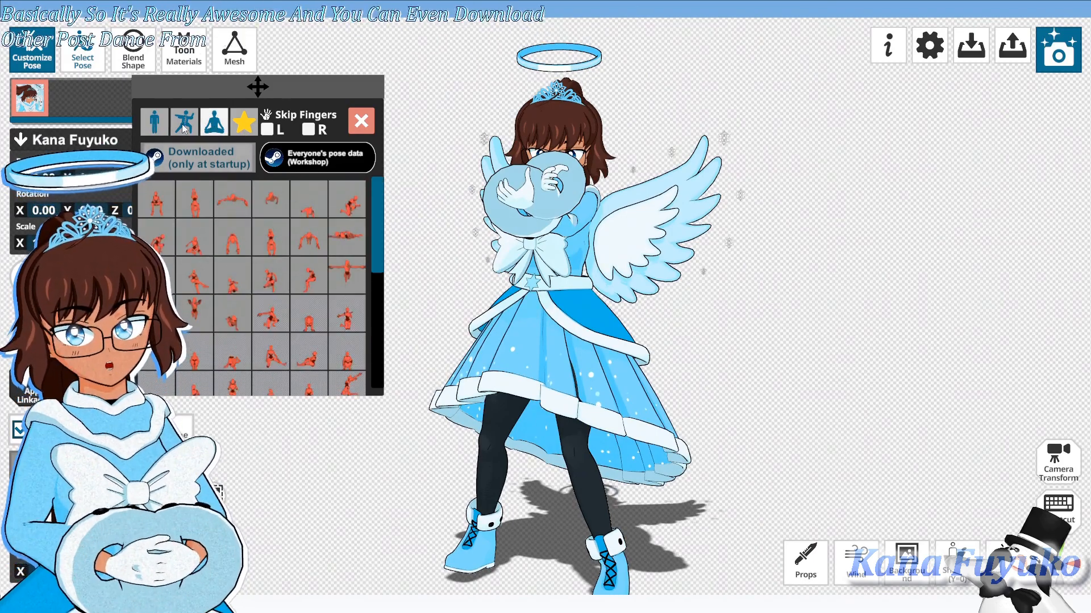
pyautogui.click(267, 197)
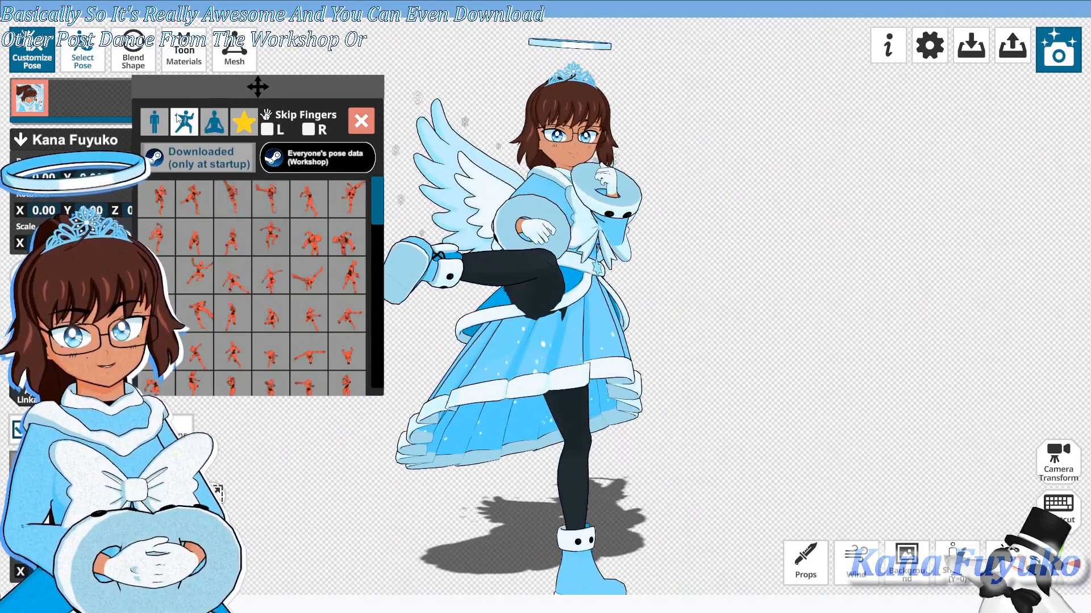
# - Apply the first standing pose, with one hand raised in a wave, and close the pose library
pyautogui.click(164, 122)
pyautogui.click(169, 194)
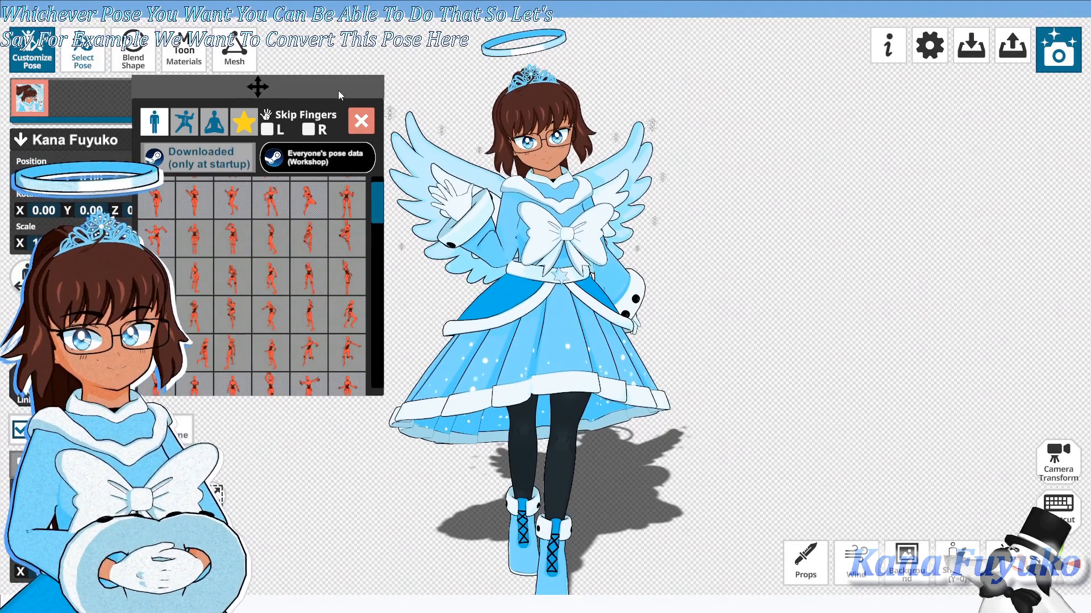
pyautogui.click(362, 120)
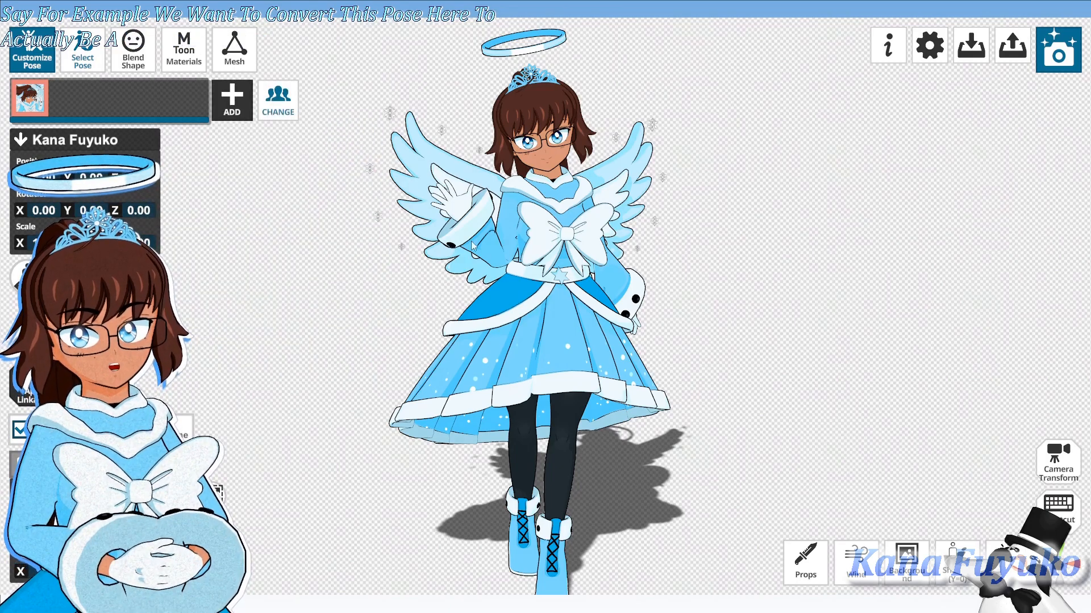
# - View the waving pose's bone handles in pose customization, leave that mode, and export the pose as a Unity Animation Clip
pyautogui.click(35, 50)
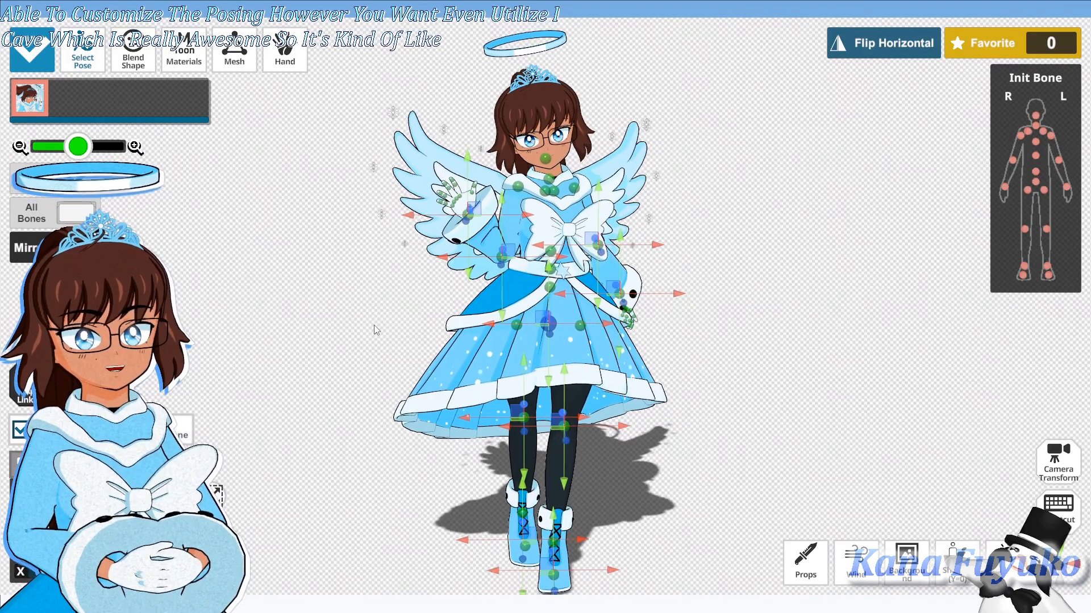
pyautogui.click(24, 62)
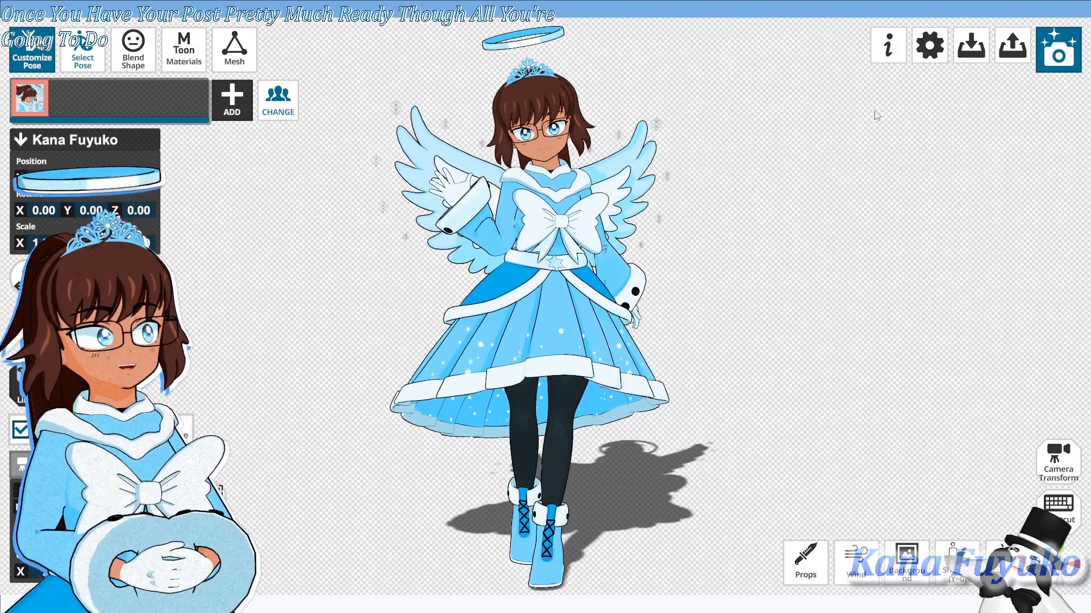
pyautogui.click(1014, 48)
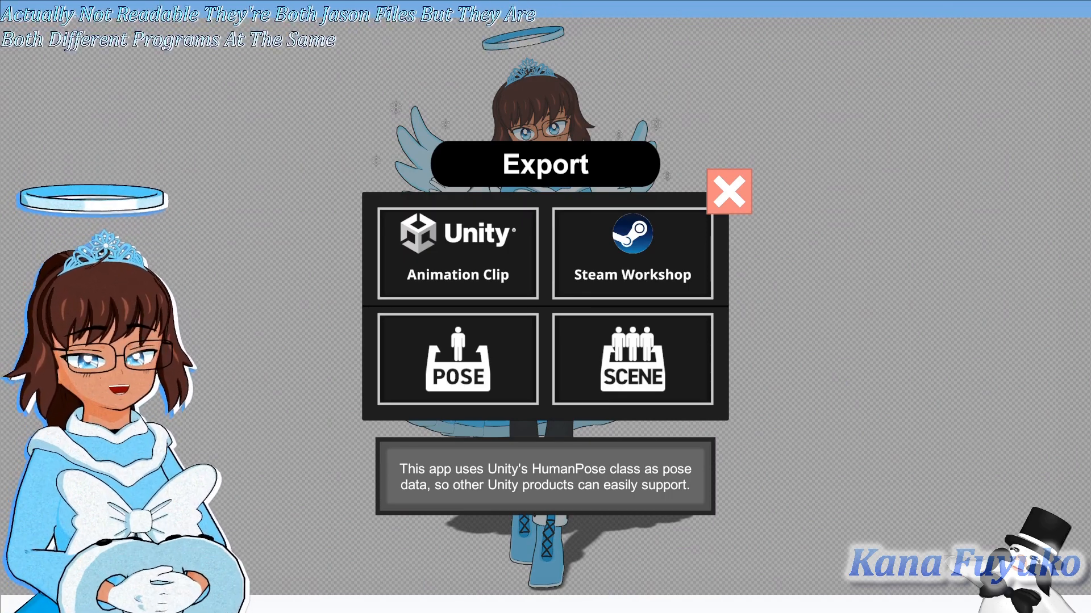
pyautogui.click(438, 254)
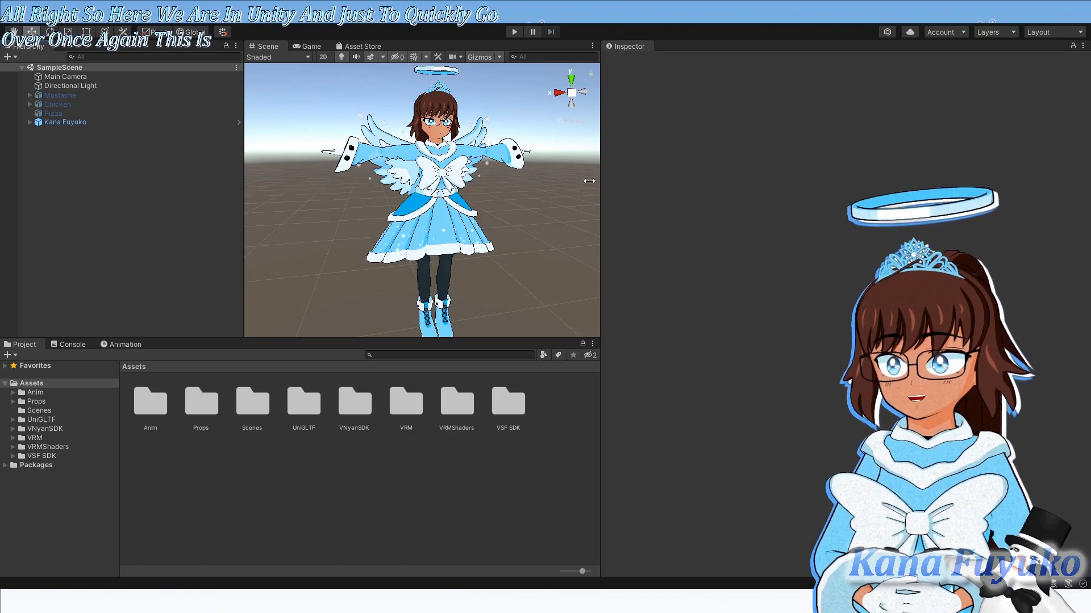
# - In the Unity project, look over the avatar in the scene and select the VRM folder in Assets
pyautogui.moveTo(409, 173)
pyautogui.mouseDown()
pyautogui.moveTo(420, 190)
pyautogui.moveTo(411, 186)
pyautogui.mouseUp()
pyautogui.click(562, 543)
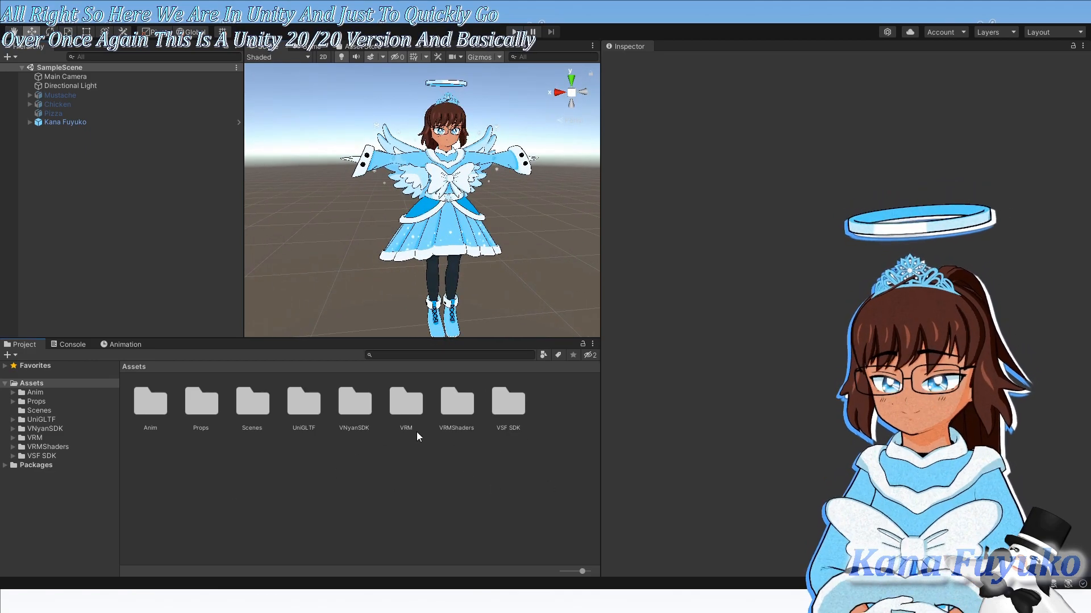
pyautogui.click(404, 411)
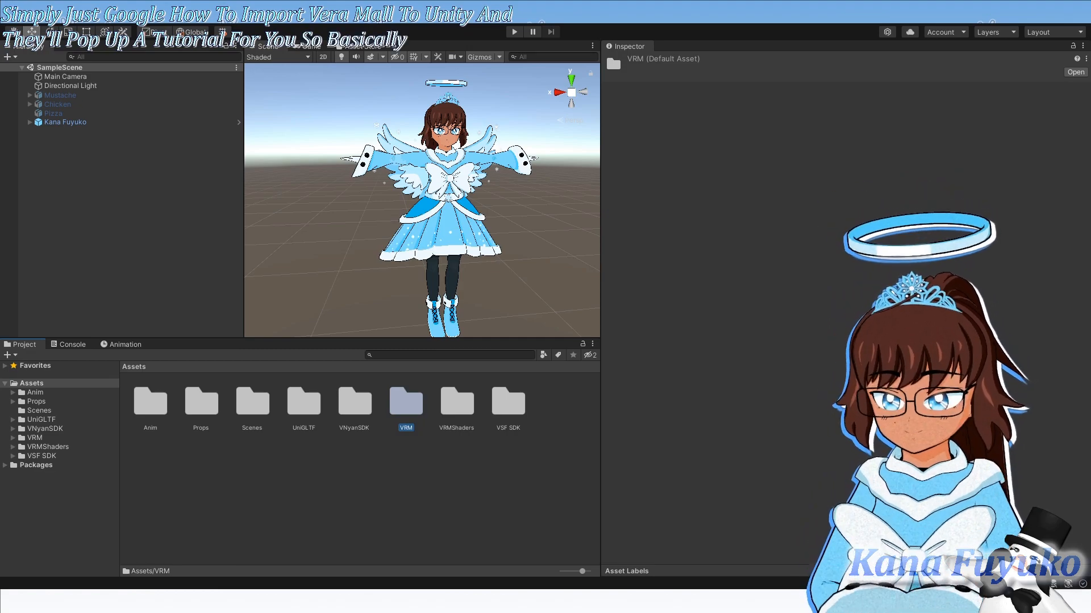
# - Select the avatar in the SampleScene hierarchy, view its components and model, and deselect it
pyautogui.doubleClick(170, 122)
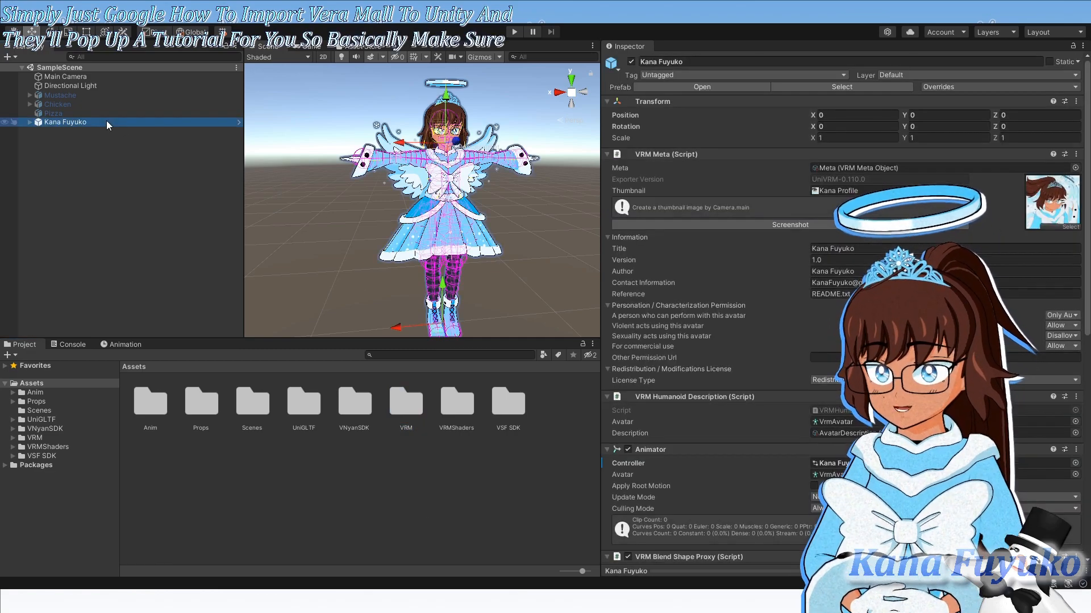
pyautogui.press('s')
pyautogui.moveTo(351, 169); pyautogui.dragTo(370, 212)
pyautogui.press('w')
pyautogui.moveTo(438, 154); pyautogui.dragTo(462, 146)
pyautogui.click(301, 239)
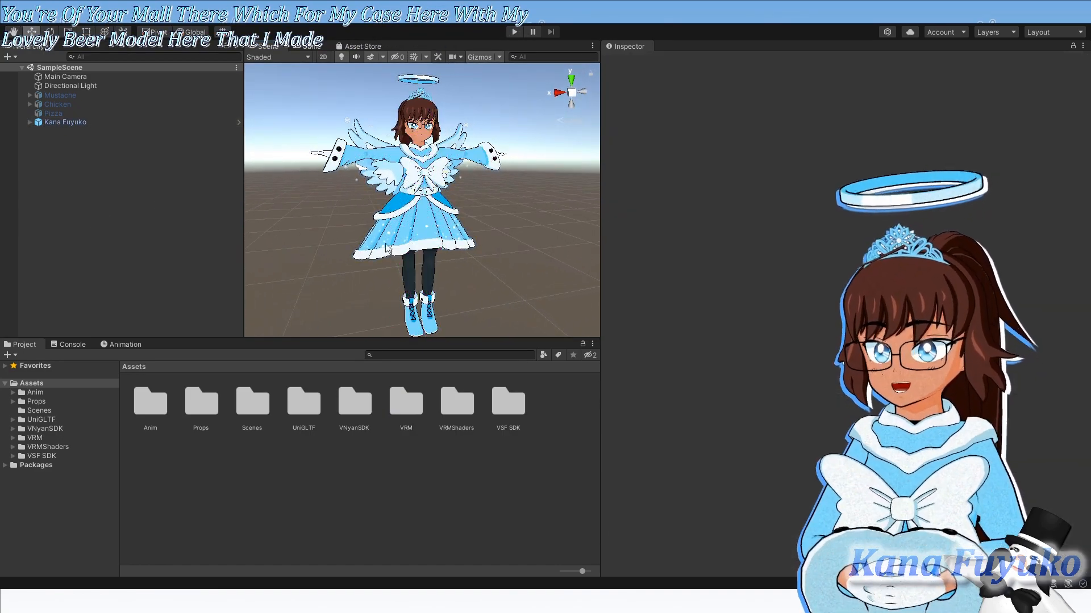
pyautogui.moveTo(572, 254); pyautogui.dragTo(559, 252)
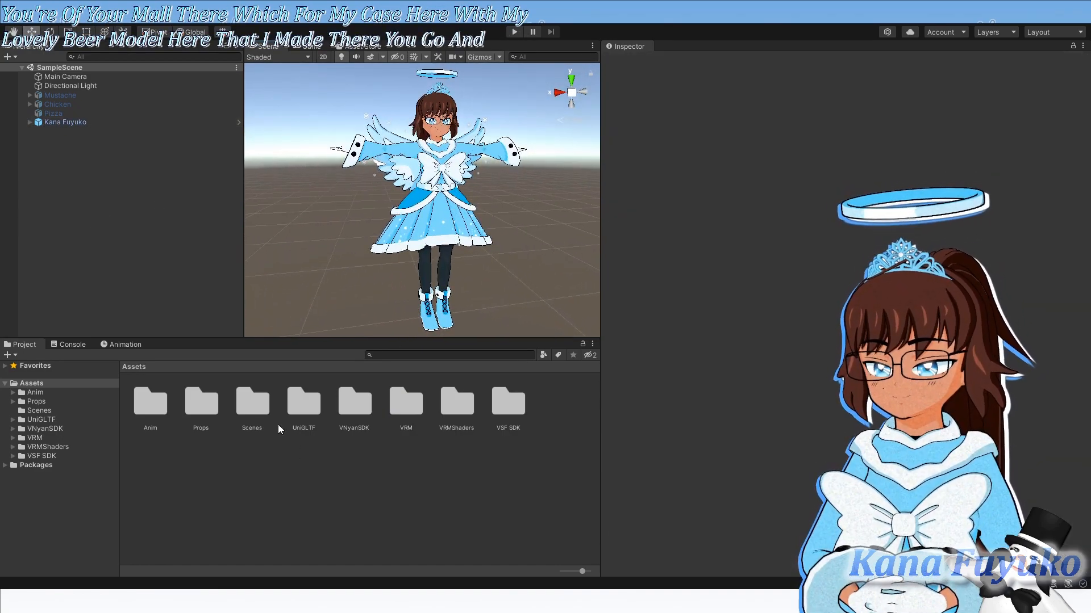
# - Examine the VNyanSDK and VSF SDK folders in Assets, including the VNyanSDK scripts, and return to the Assets root
pyautogui.click(354, 408)
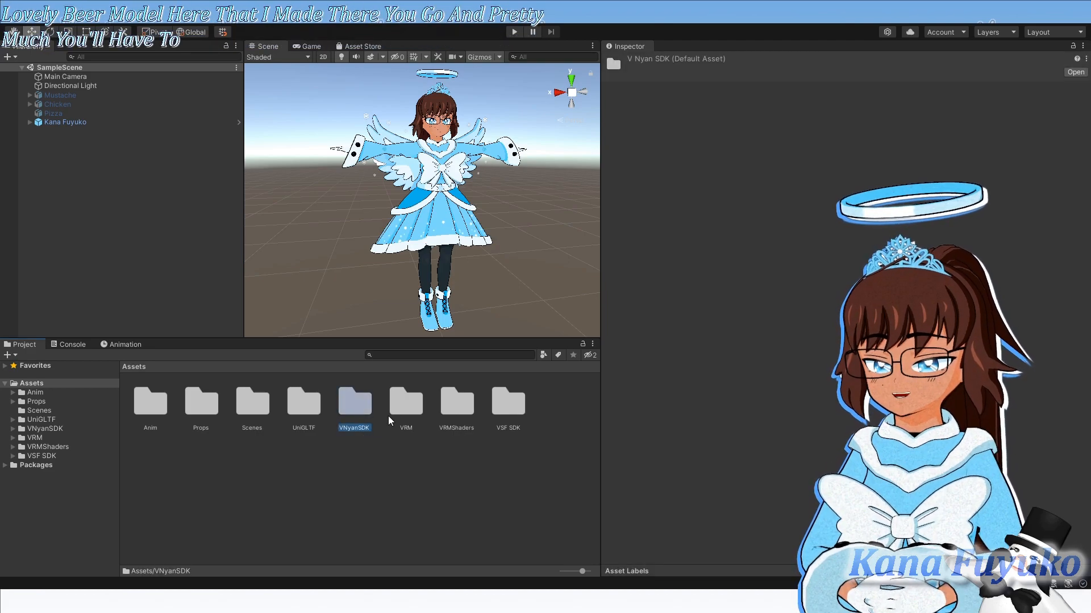
pyautogui.click(502, 413)
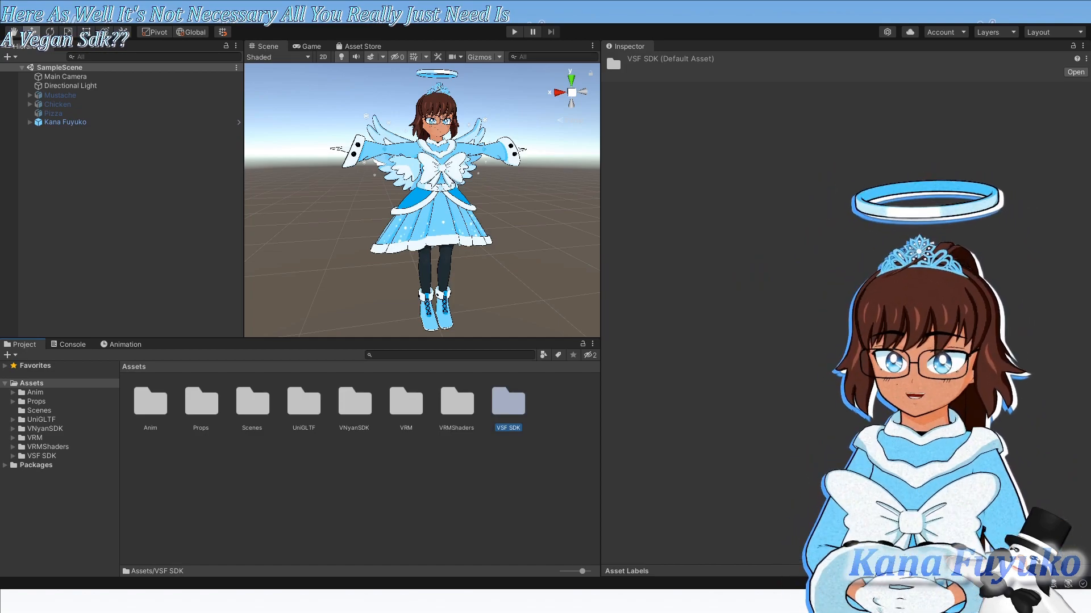
pyautogui.doubleClick(355, 404)
pyautogui.click(354, 408)
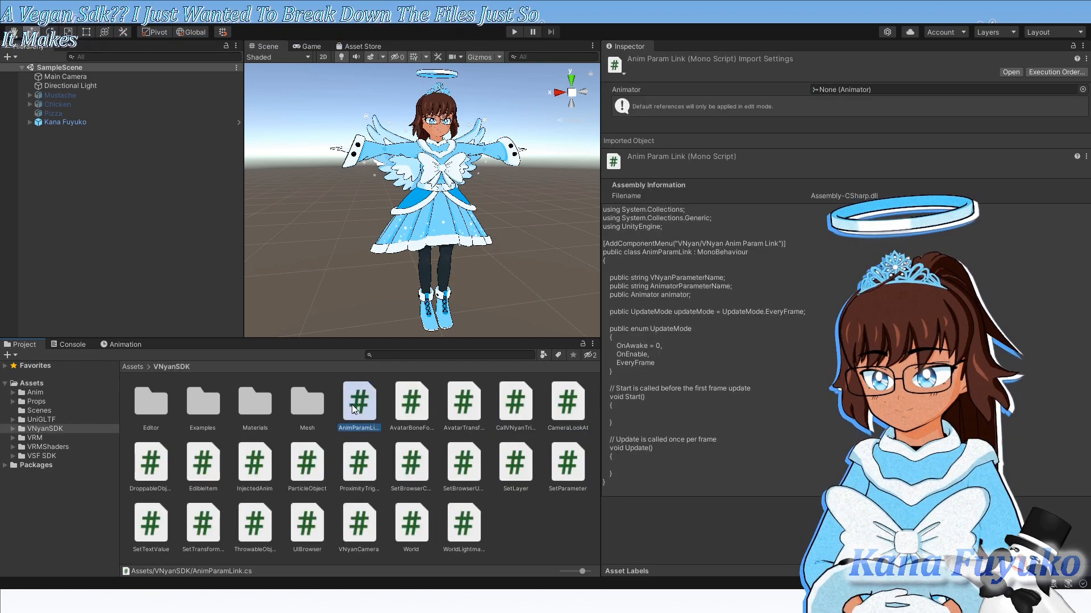
pyautogui.click(134, 366)
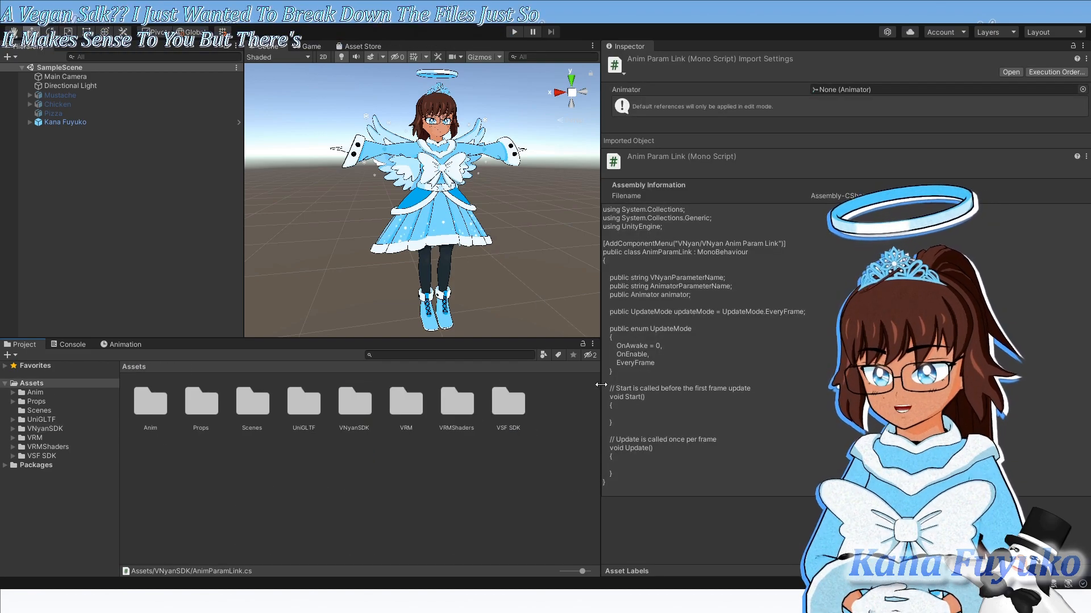
# - Open the Animations folder inside the Anim folder of the project assets
pyautogui.press('s')
pyautogui.moveTo(399, 223); pyautogui.dragTo(414, 215)
pyautogui.press('w')
pyautogui.click(145, 122)
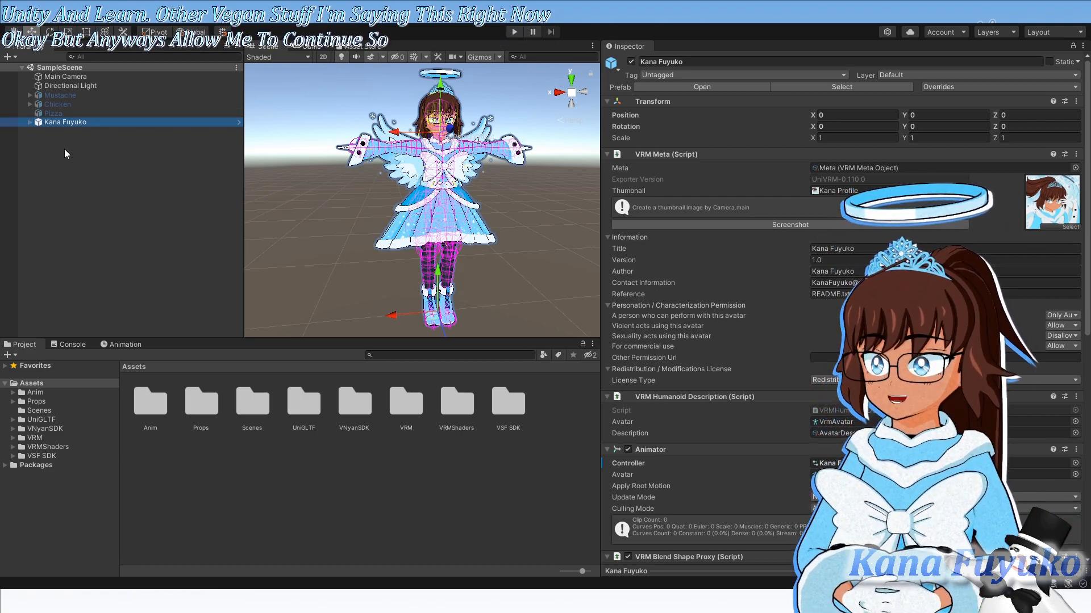
pyautogui.doubleClick(152, 413)
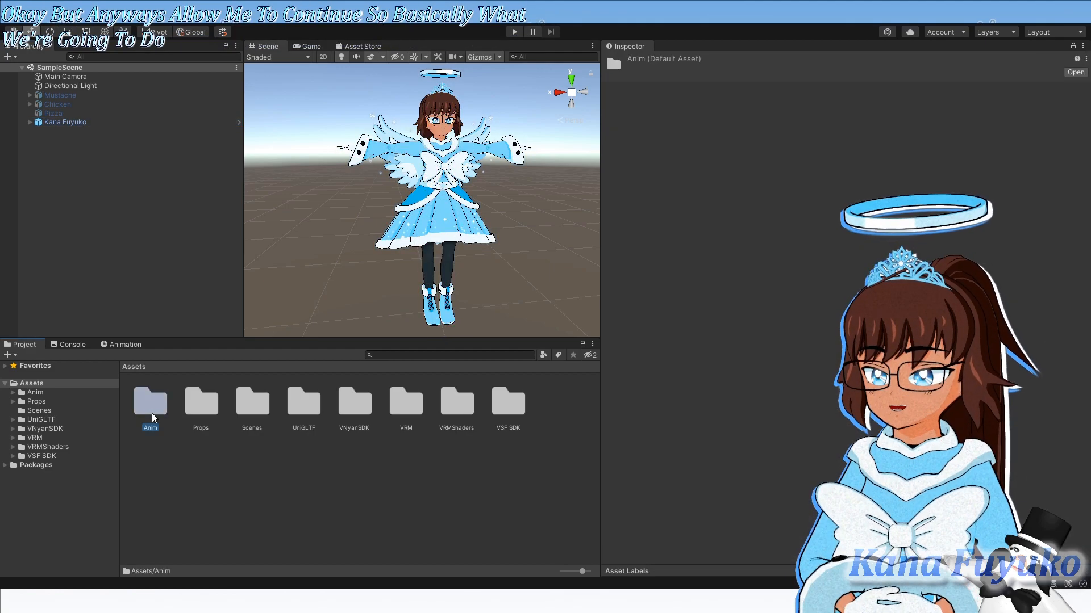
pyautogui.doubleClick(152, 404)
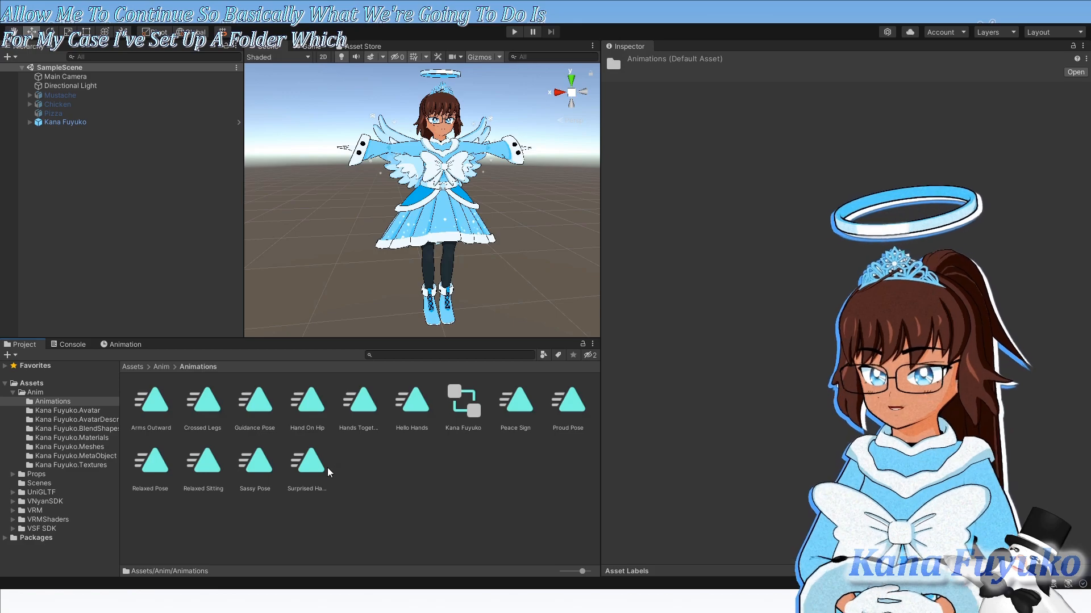
pyautogui.click(484, 489)
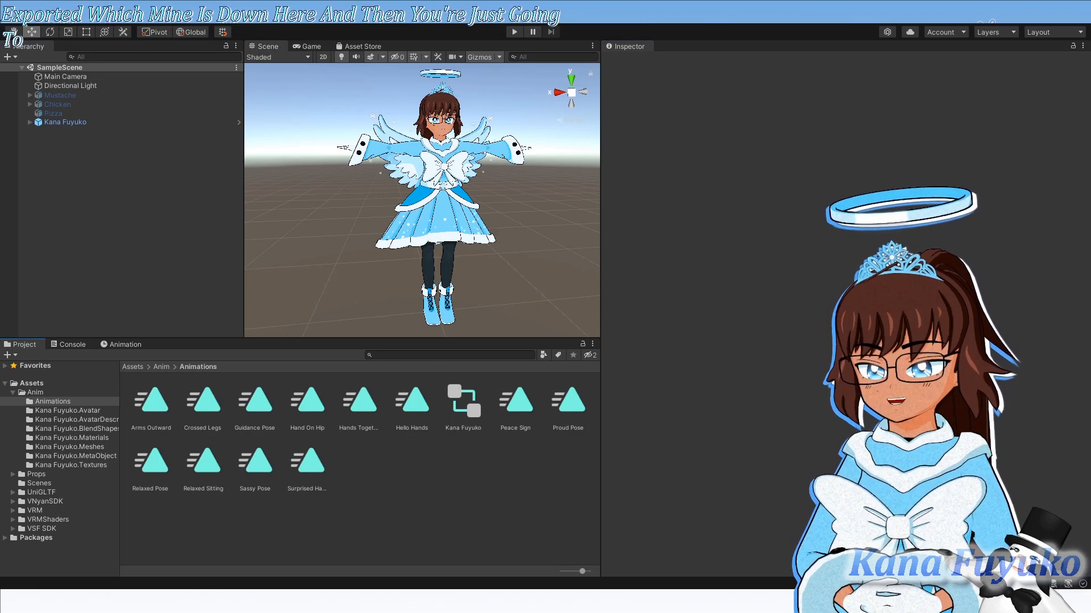
# - Import the exported Wave animation clip into the Animations folder and assign it to the avatar
pyautogui.moveTo(364, 539); pyautogui.dragTo(362, 459)
pyautogui.click(361, 459)
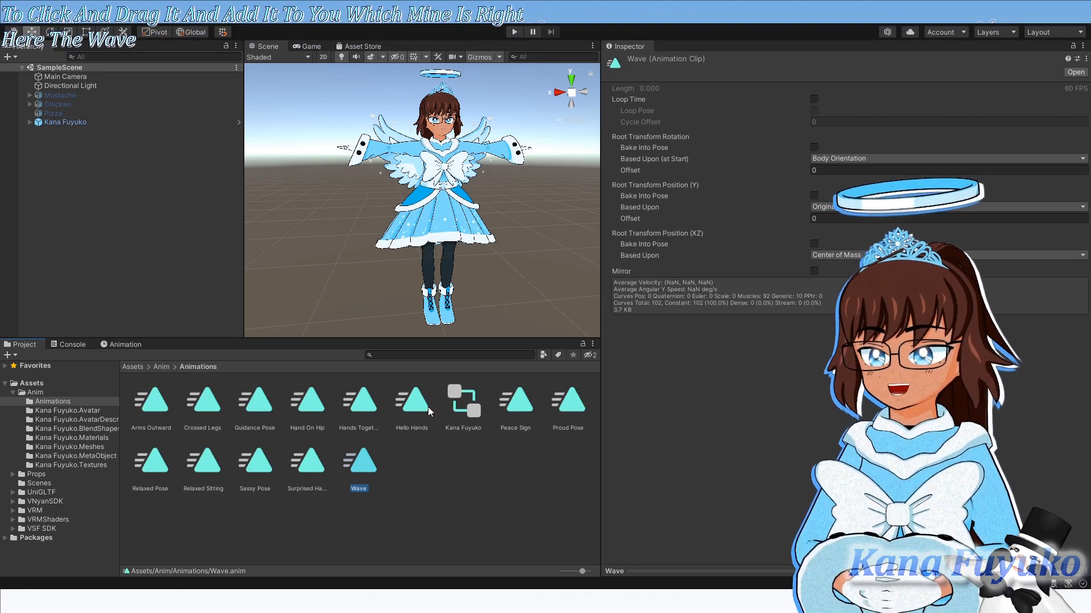
pyautogui.moveTo(353, 469); pyautogui.dragTo(57, 122)
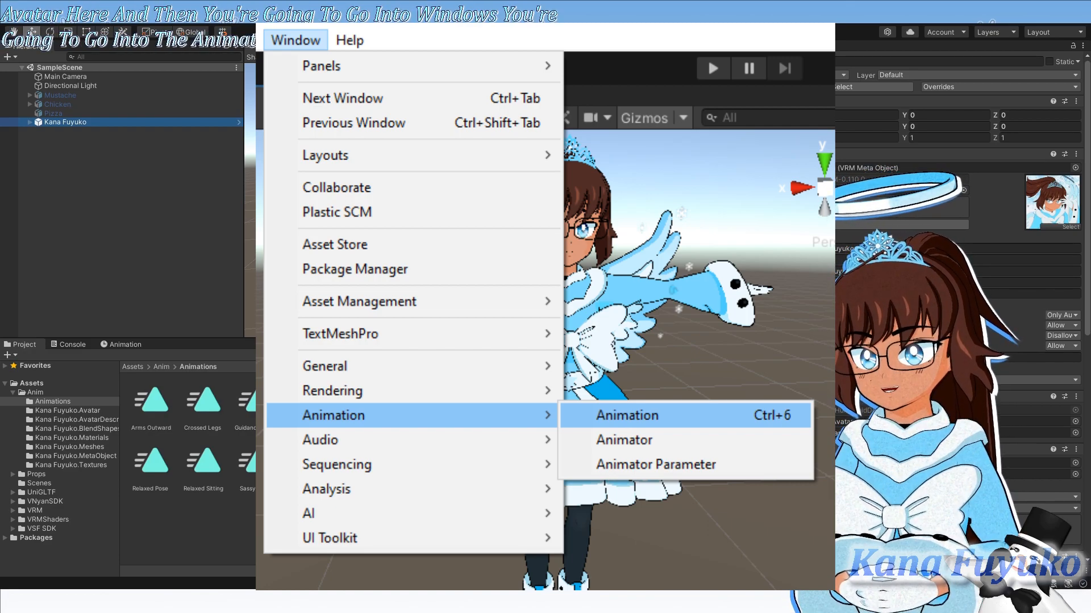
# - Open the Animation window and choose the Wave clip for the avatar
pyautogui.click(161, 229)
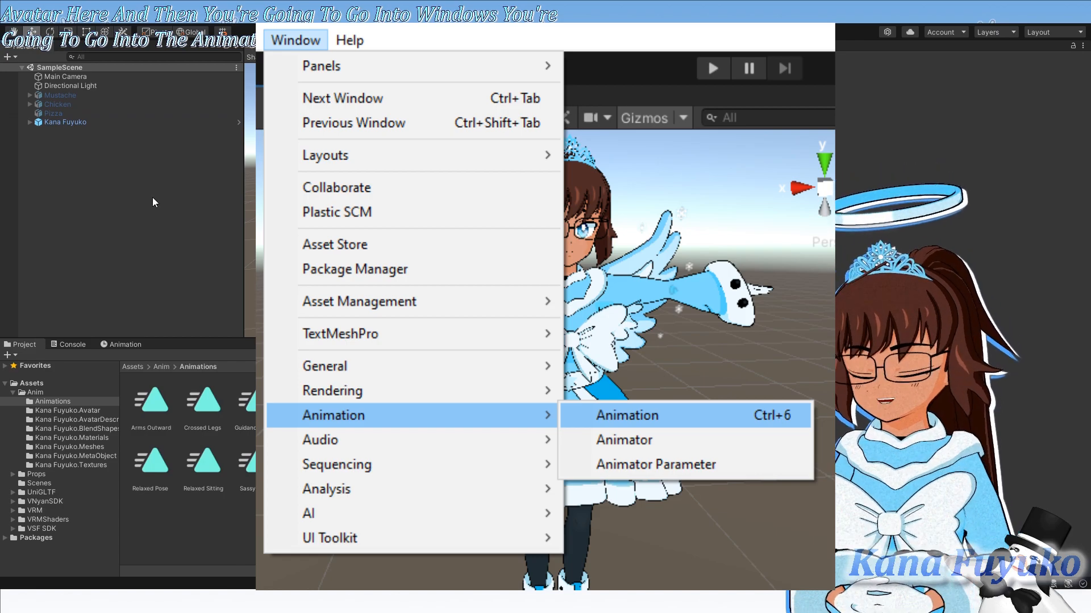
pyautogui.hotkey('ctrl', '6')
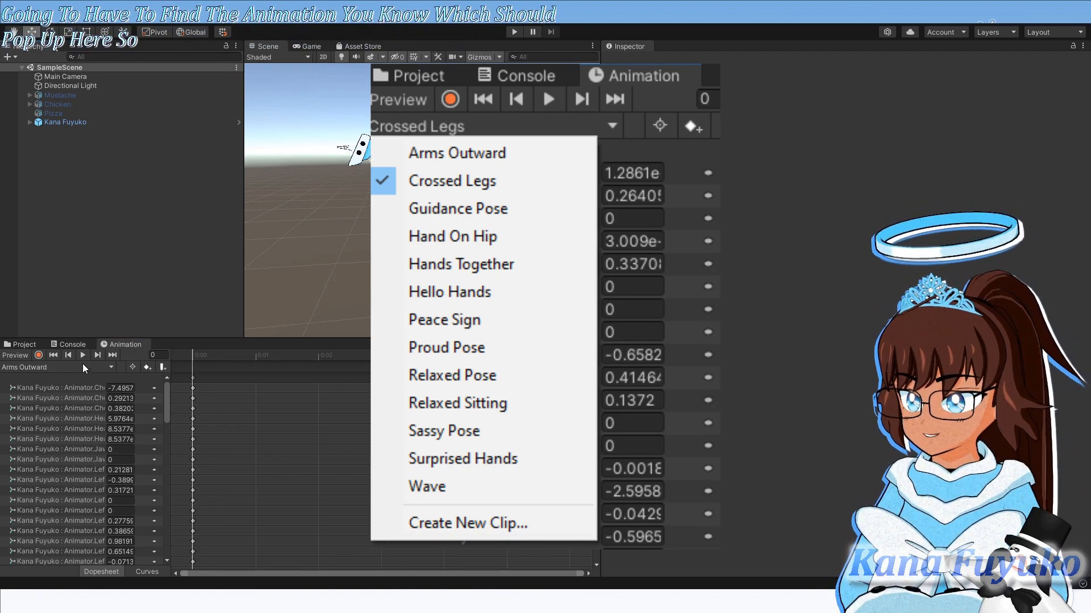
pyautogui.click(69, 531)
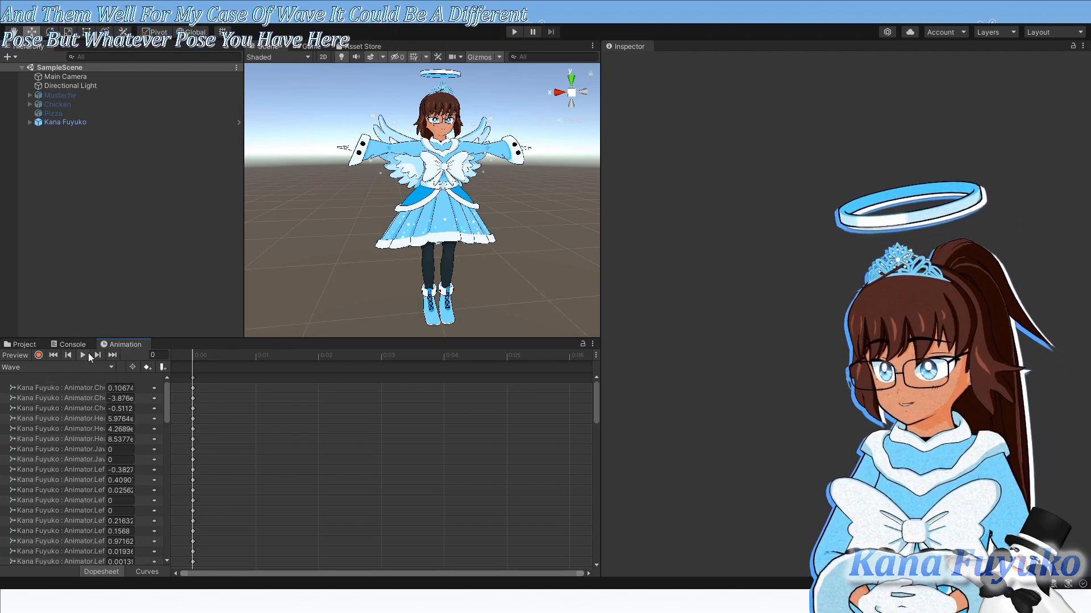
# - Preview the Wave clip on the avatar by scrubbing the timeline, and inspect the resulting pose up close
pyautogui.click(85, 122)
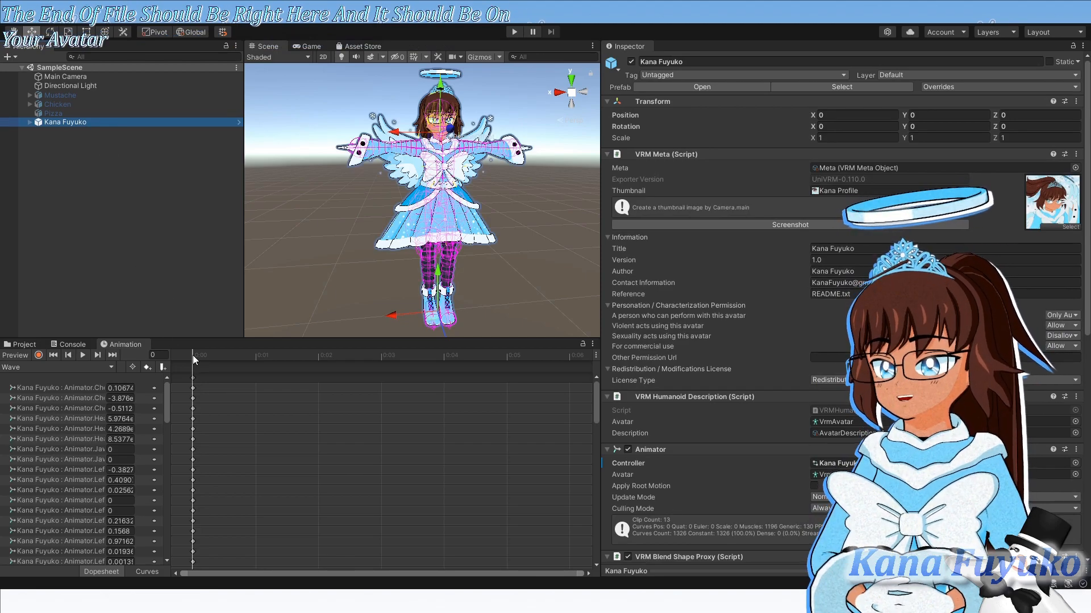
pyautogui.click(255, 356)
pyautogui.moveTo(257, 367); pyautogui.dragTo(179, 374)
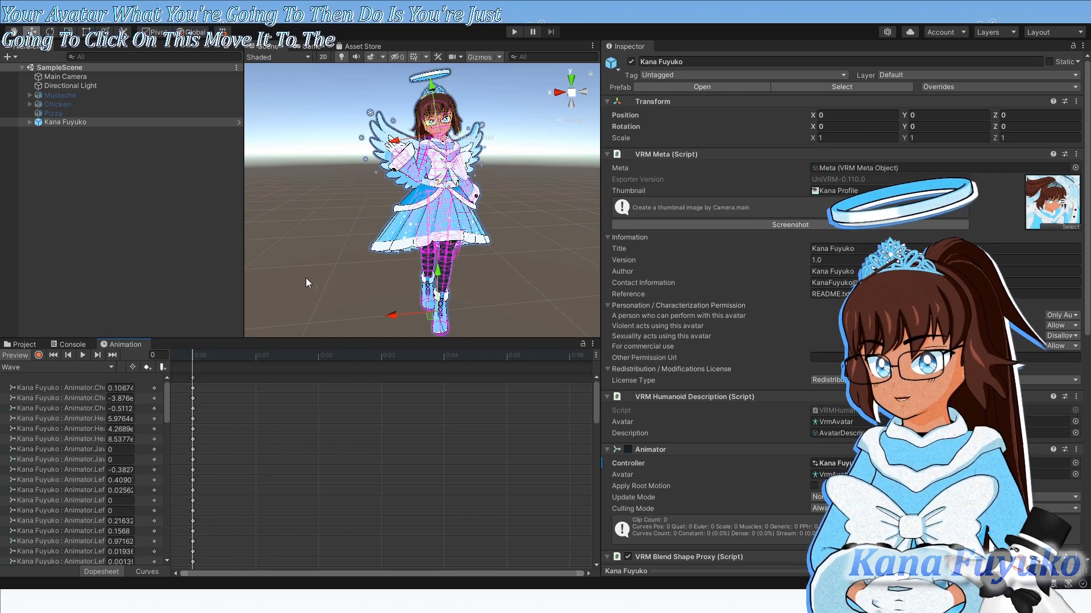
pyautogui.moveTo(338, 261); pyautogui.dragTo(333, 259)
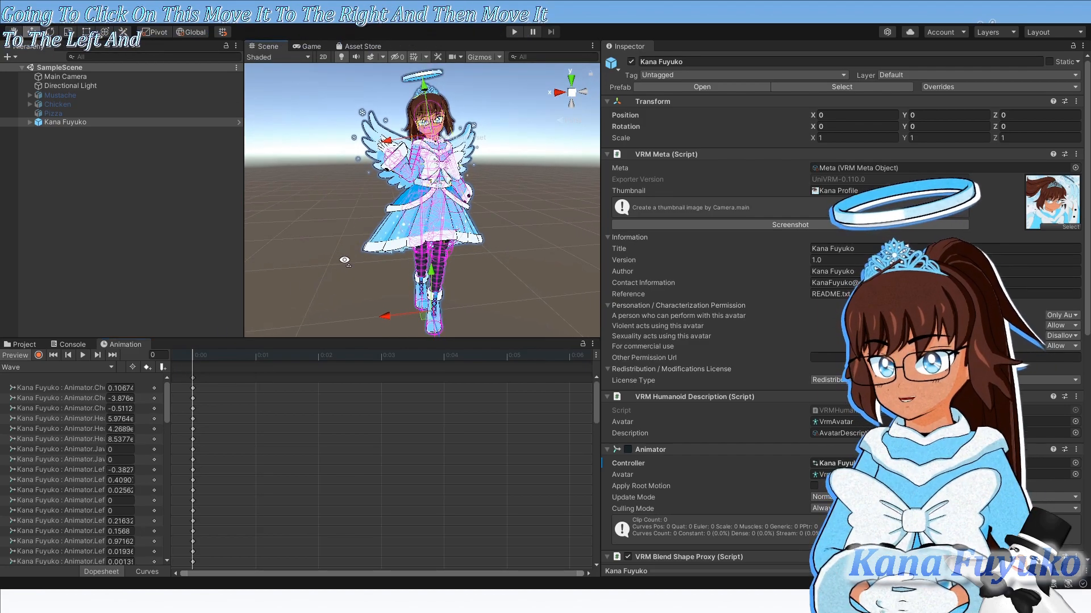
pyautogui.scroll(5, 374, 192)
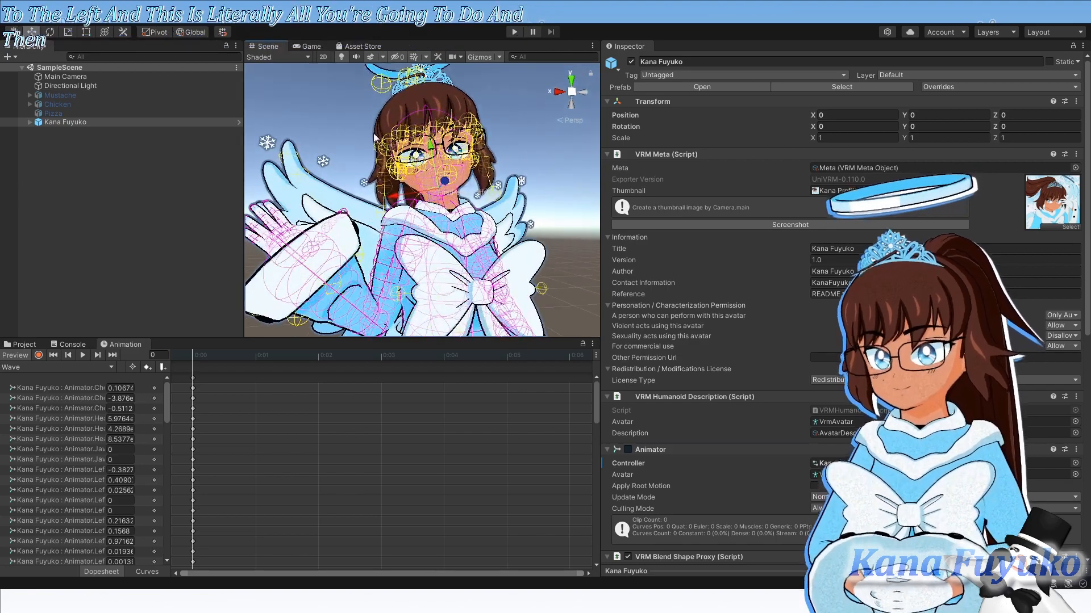
pyautogui.scroll(-4, 366, 273)
pyautogui.moveTo(368, 267)
pyautogui.mouseDown()
pyautogui.moveTo(367, 309)
pyautogui.moveTo(360, 284)
pyautogui.mouseUp()
pyautogui.scroll(-4, 367, 310)
pyautogui.scroll(2, 366, 310)
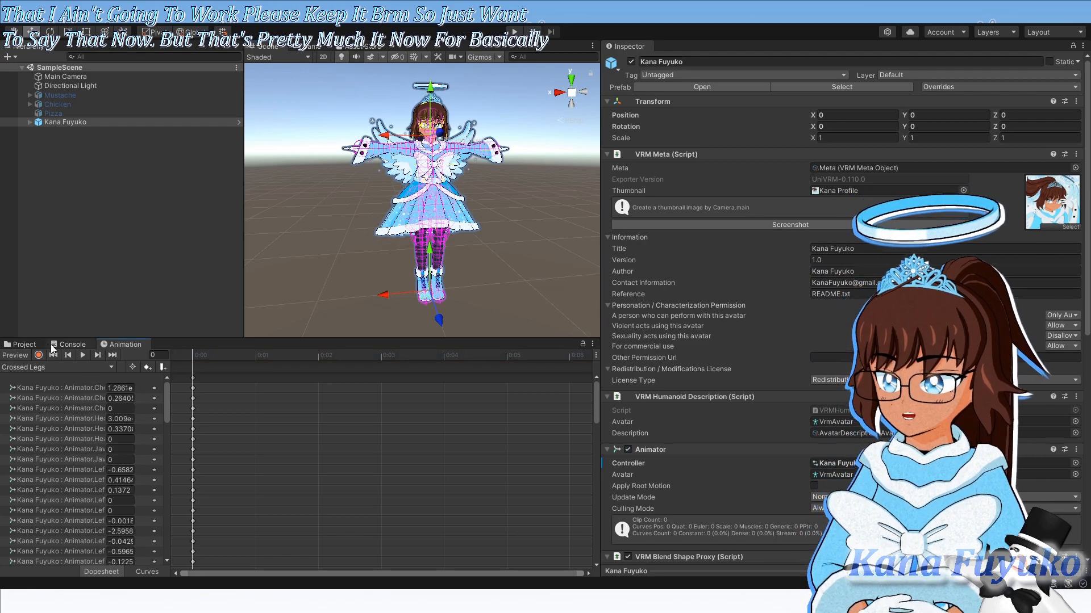
# - Return to the project's Animations folder and reframe the avatar in the scene
pyautogui.click(34, 344)
pyautogui.scroll(2, 423, 199)
pyautogui.moveTo(429, 170); pyautogui.dragTo(398, 259)
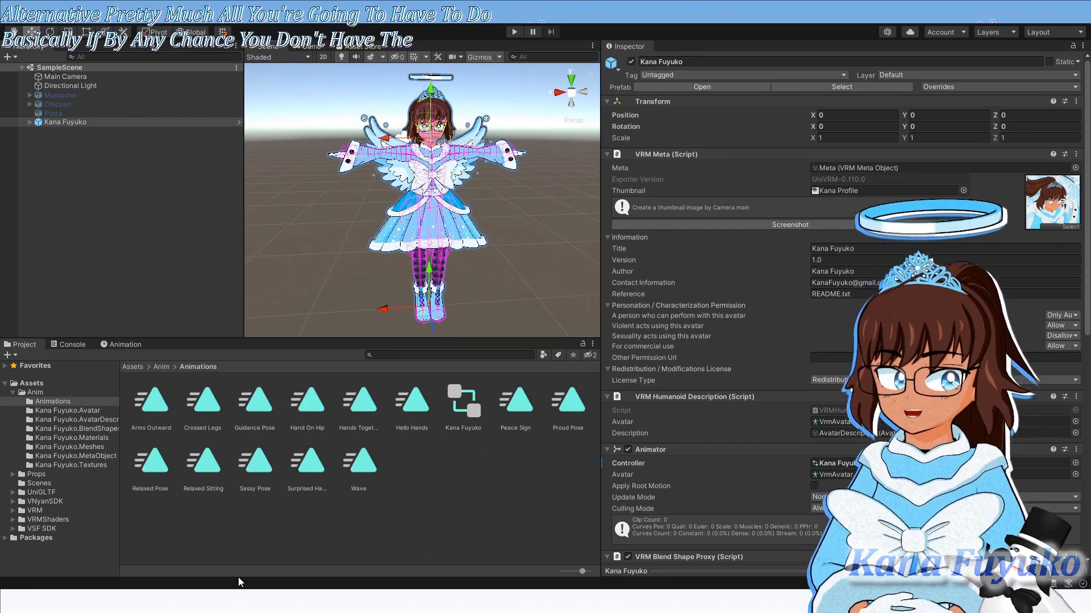
# - Expand the avatar's full bone hierarchy and activate the Rotate tool on the Left_Thigh bone
pyautogui.keyDown('alt'); pyautogui.click(28, 123); pyautogui.keyUp('alt')
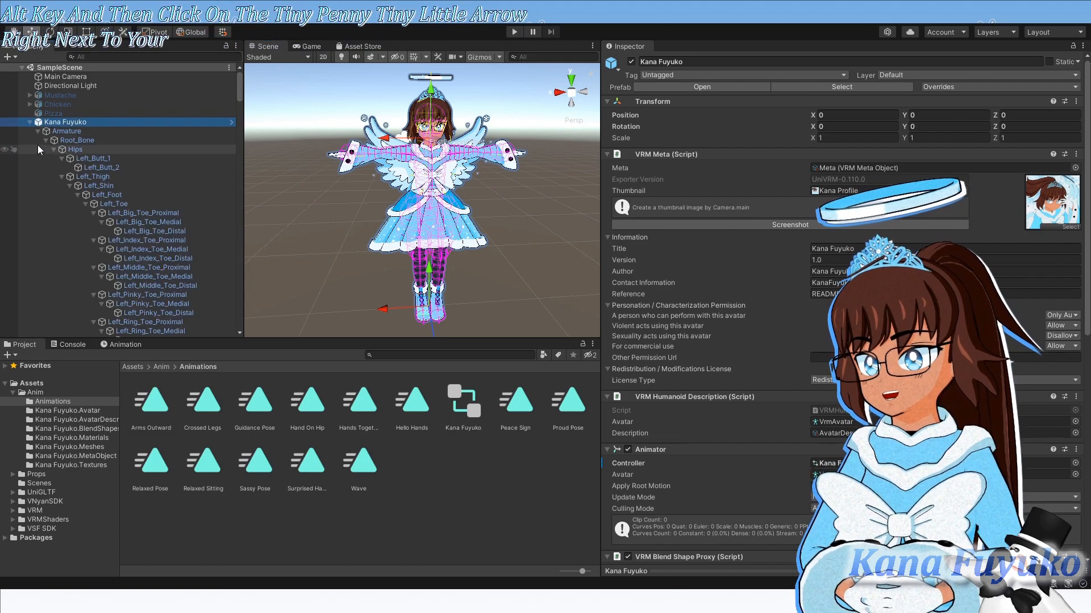
pyautogui.scroll(-10, 121, 187)
pyautogui.scroll(5, 116, 166)
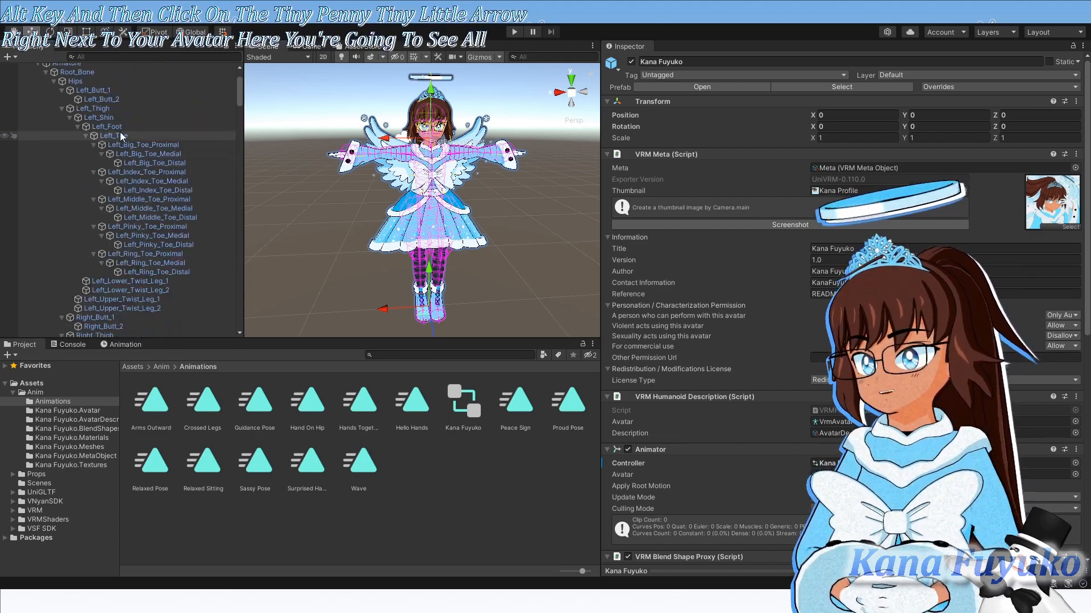
pyautogui.click(111, 110)
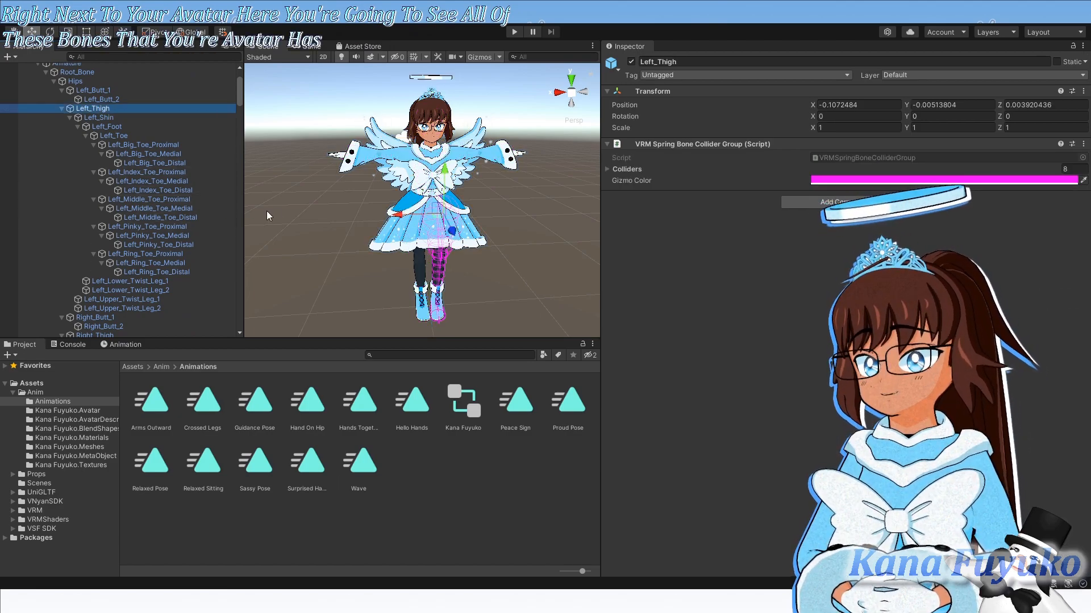
pyautogui.moveTo(461, 281); pyautogui.dragTo(515, 261)
pyautogui.press('a')
pyautogui.press('w')
pyautogui.press('s')
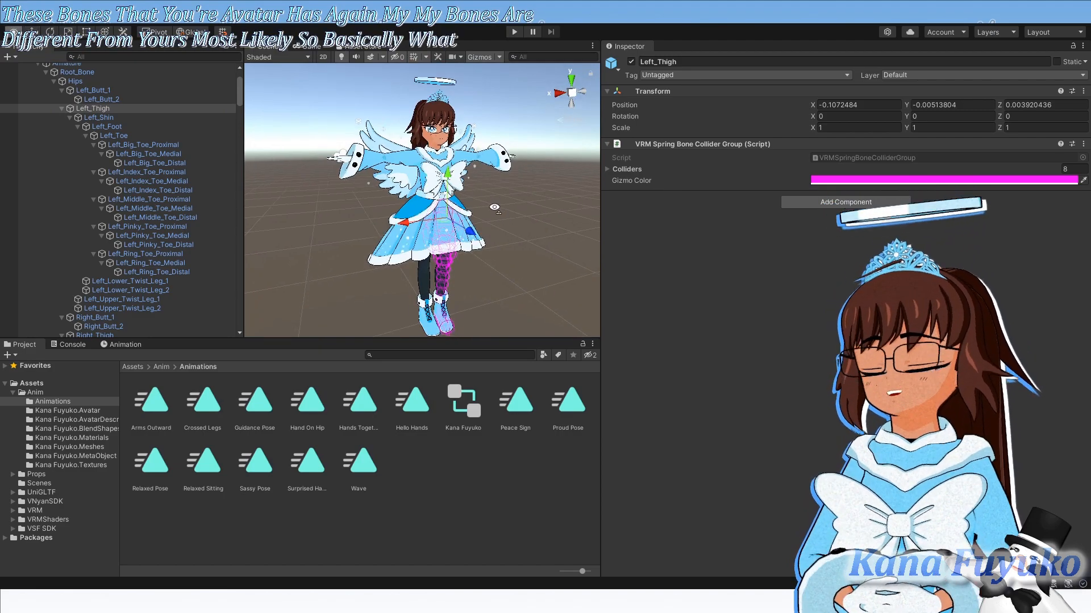
pyautogui.press('e')
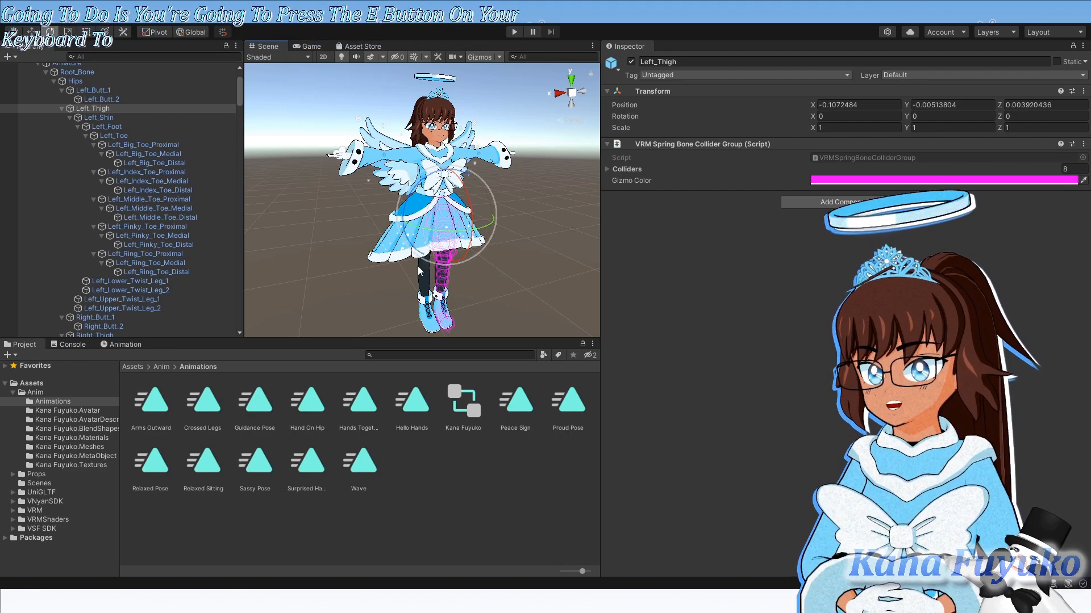
# - Bend the avatar's left knee by rotating the Left_Shin bone about 70° on the X axis
pyautogui.press('w')
pyautogui.press('s')
pyautogui.press('f')
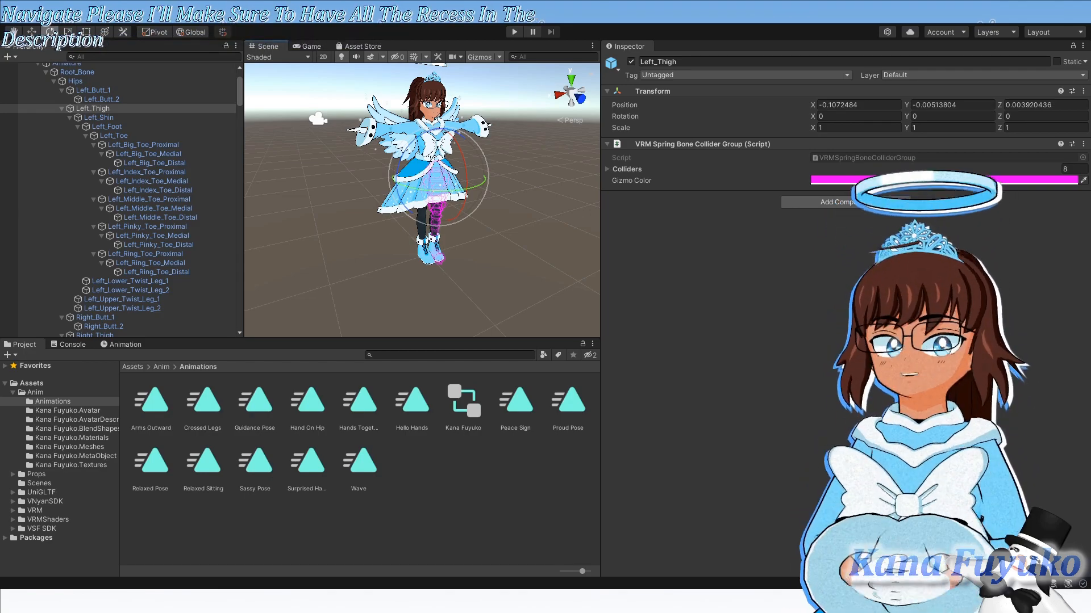
pyautogui.scroll(3, 465, 170)
pyautogui.moveTo(466, 181); pyautogui.dragTo(461, 118)
pyautogui.click(100, 118)
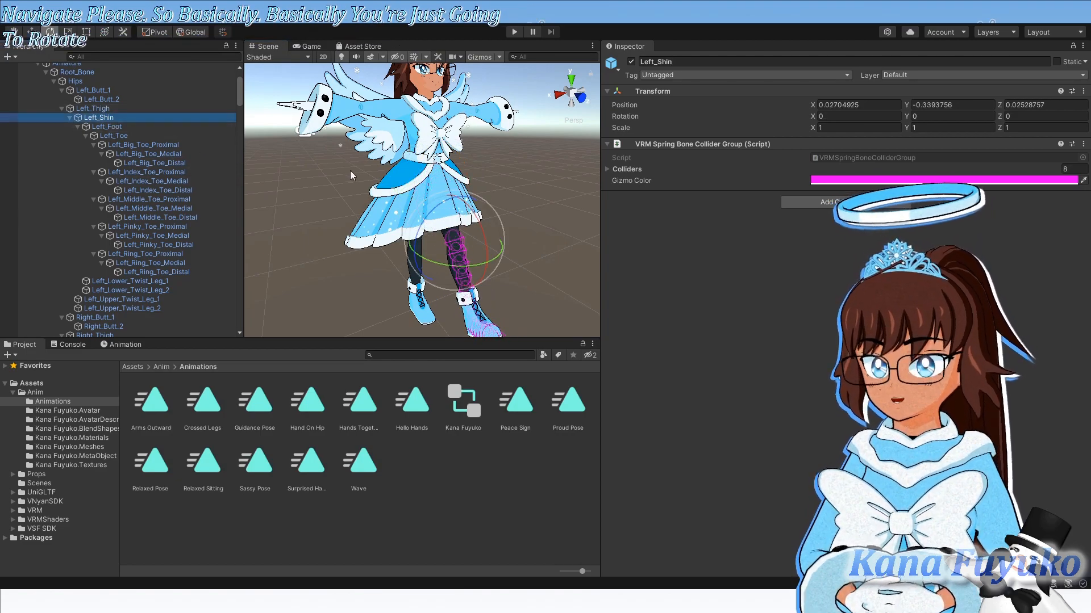
pyautogui.moveTo(479, 232); pyautogui.dragTo(465, 280)
pyautogui.moveTo(415, 347); pyautogui.dragTo(397, 341)
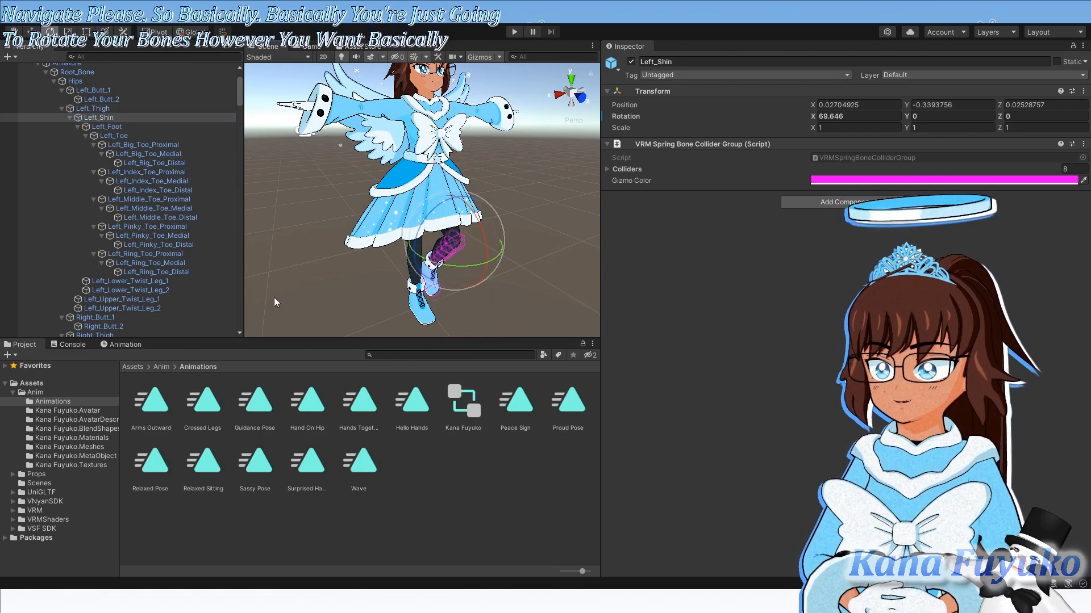
# - Lower the avatar's right arm by rotating the Right_Arm bone to about -58.6° on the Z axis
pyautogui.scroll(-5, 129, 294)
pyautogui.scroll(-10, 121, 271)
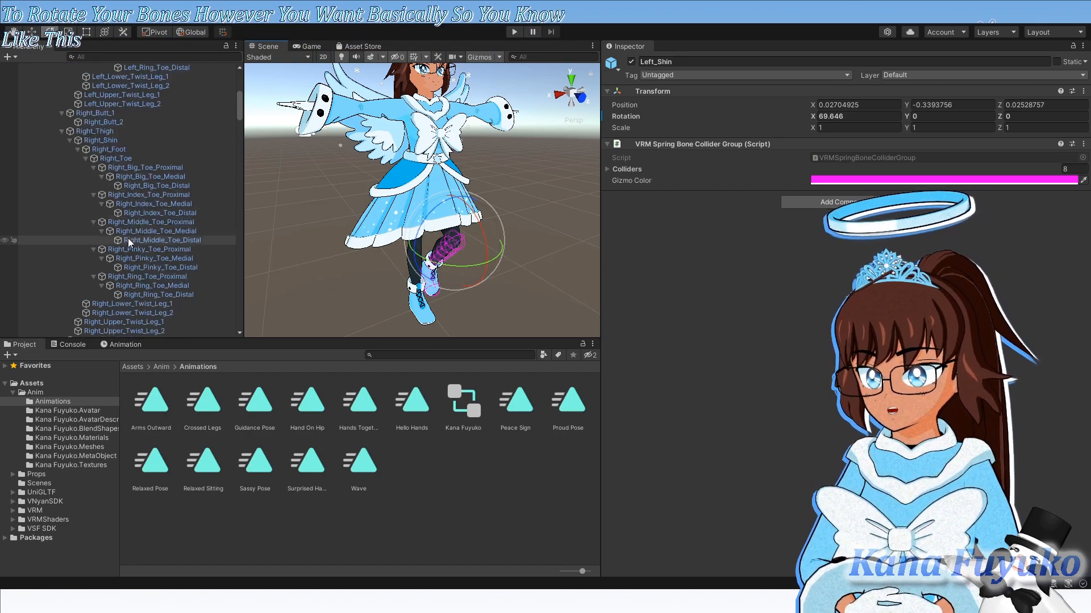
pyautogui.moveTo(239, 125); pyautogui.dragTo(203, 288)
pyautogui.click(150, 279)
pyautogui.moveTo(349, 207); pyautogui.dragTo(318, 252)
pyautogui.scroll(4, 364, 172)
# - Lower the avatar's left arm by rotating the Left_Arm bone to about 50.6° on the Z axis
pyautogui.moveTo(237, 282); pyautogui.dragTo(241, 234)
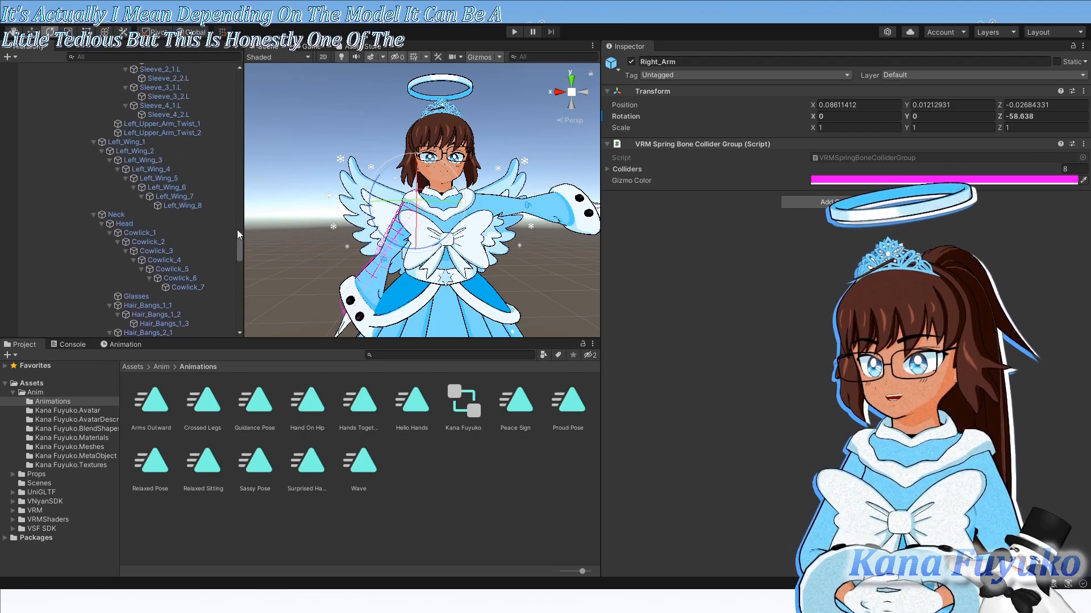
pyautogui.click(93, 214)
pyautogui.scroll(3, 118, 199)
pyautogui.scroll(10, 119, 197)
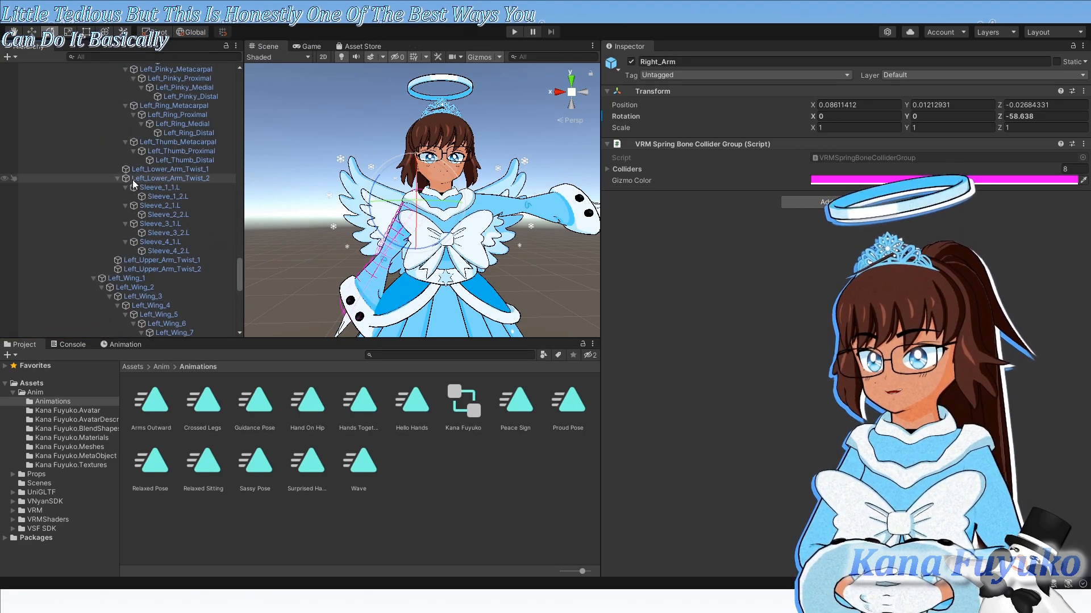
pyautogui.click(123, 234)
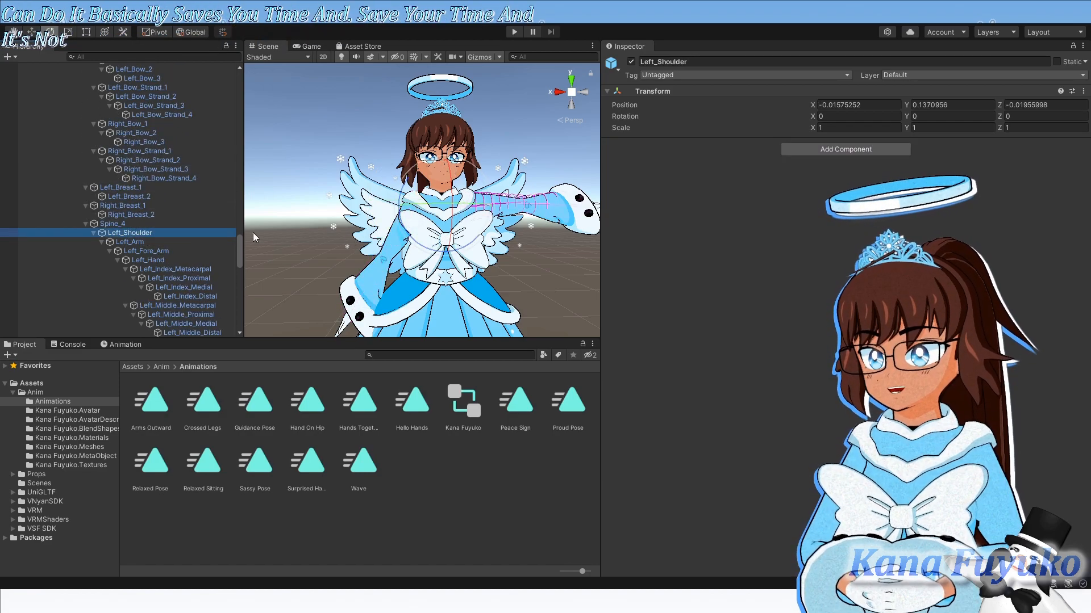
pyautogui.click(133, 243)
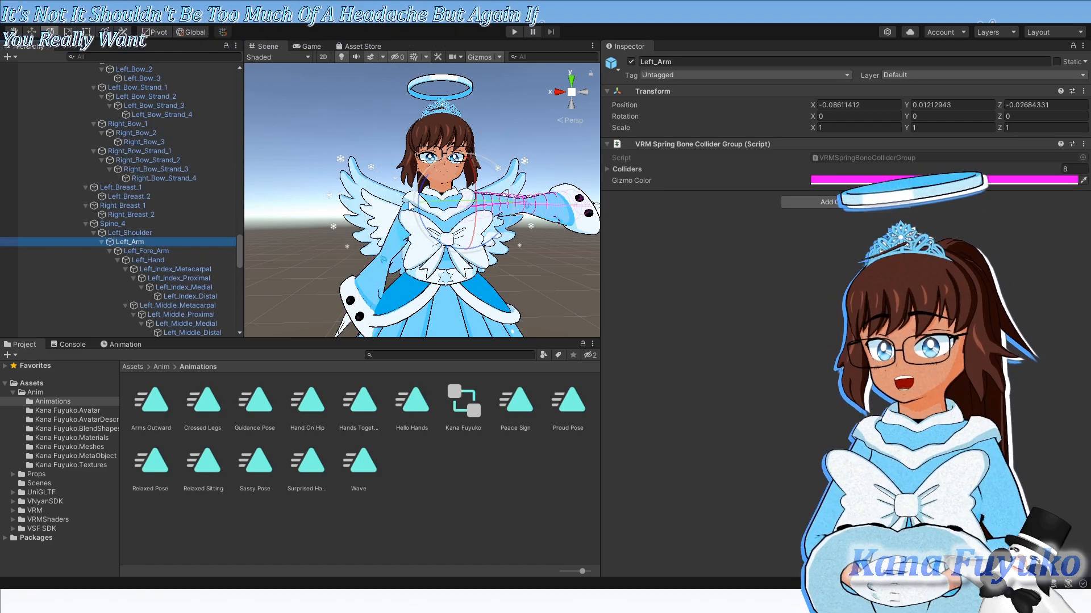
pyautogui.moveTo(418, 205)
pyautogui.mouseDown()
pyautogui.moveTo(455, 136)
pyautogui.moveTo(403, 218)
pyautogui.mouseUp()
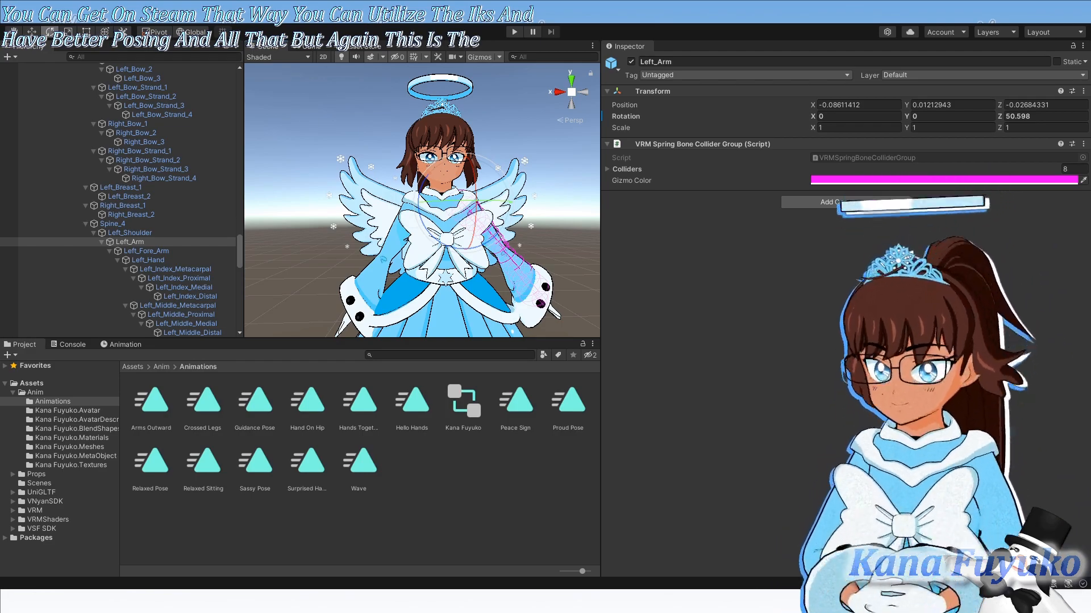
# - Collapse the avatar's bone hierarchy and select the avatar's root object
pyautogui.moveTo(236, 258); pyautogui.dragTo(226, 82)
pyautogui.click(29, 122)
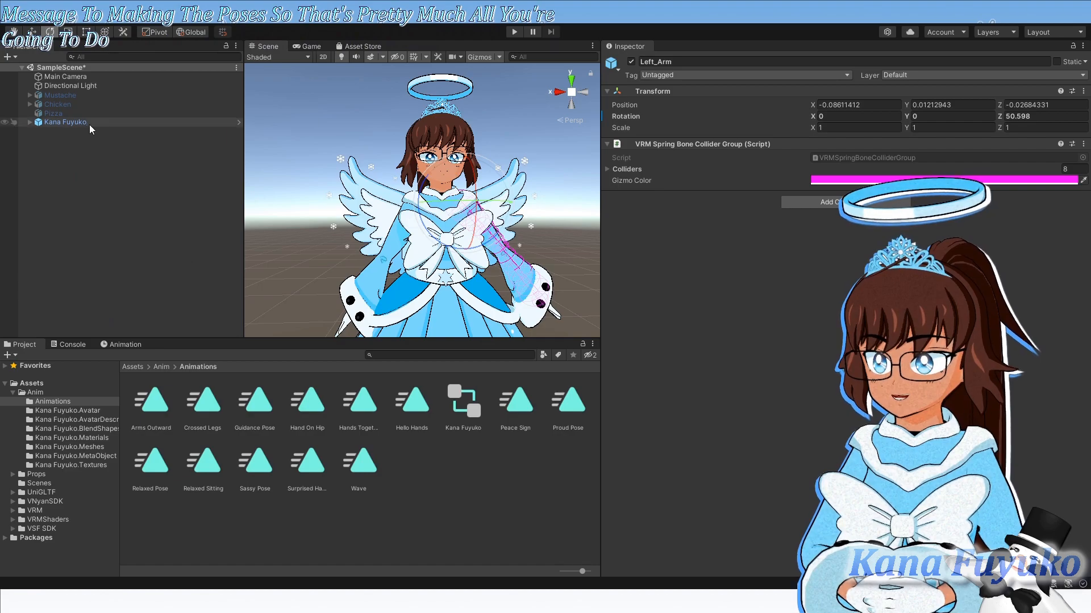
pyautogui.doubleClick(91, 124)
pyautogui.press('w')
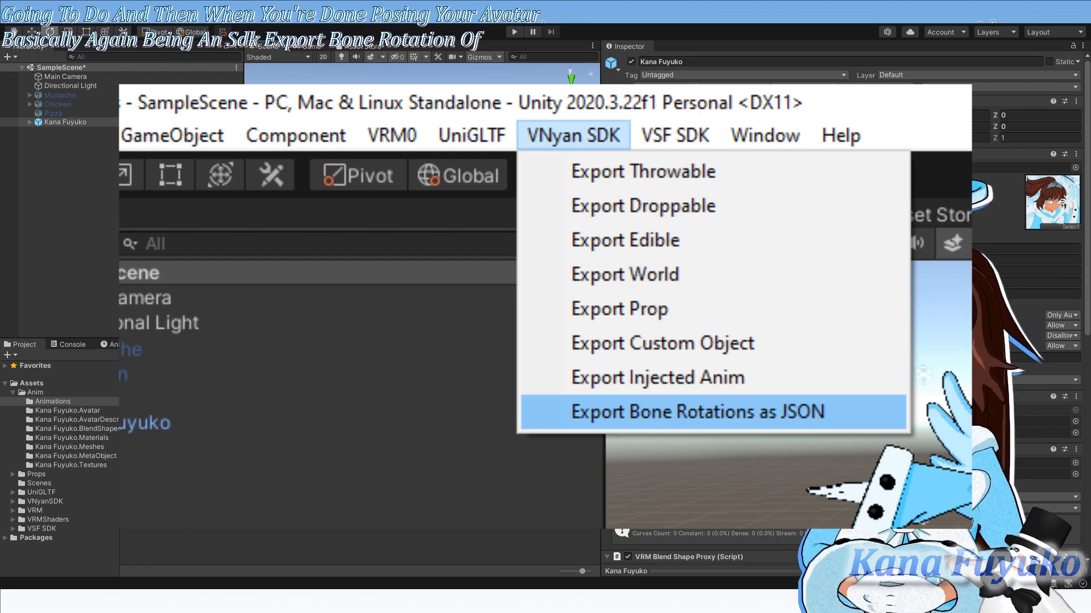
pyautogui.press('s')
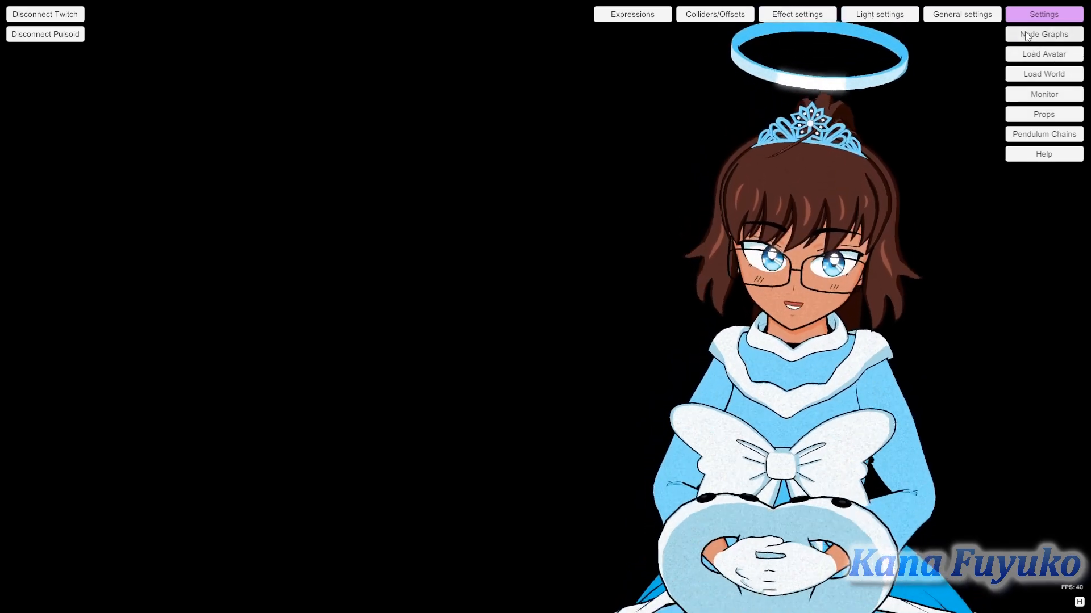
# - Switch to VNyan and create a new node graph containing a Hotkey node near its upper-left area
pyautogui.click(1027, 36)
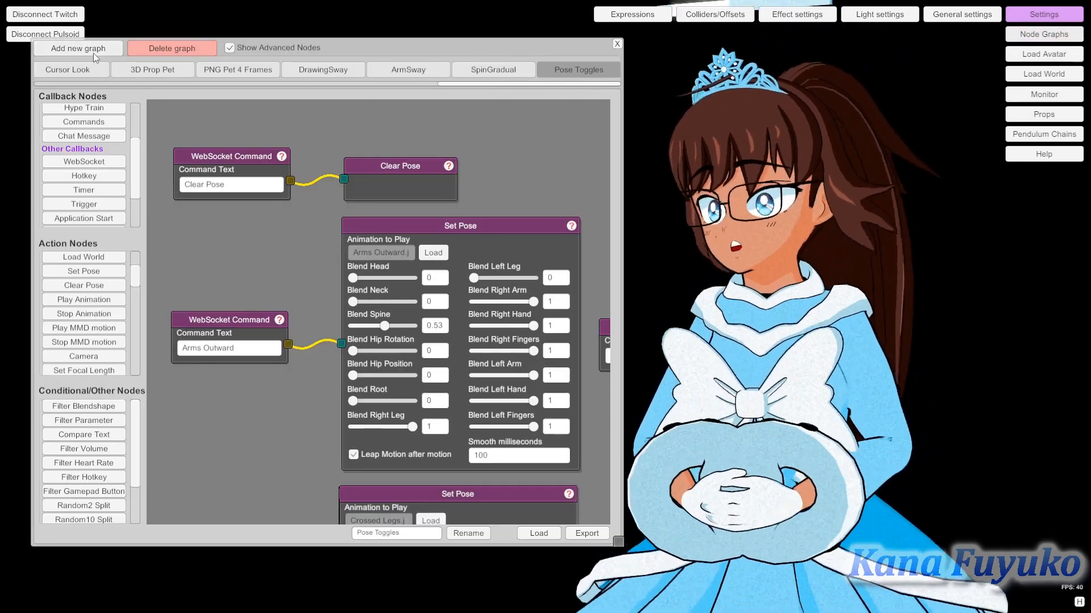
pyautogui.click(105, 52)
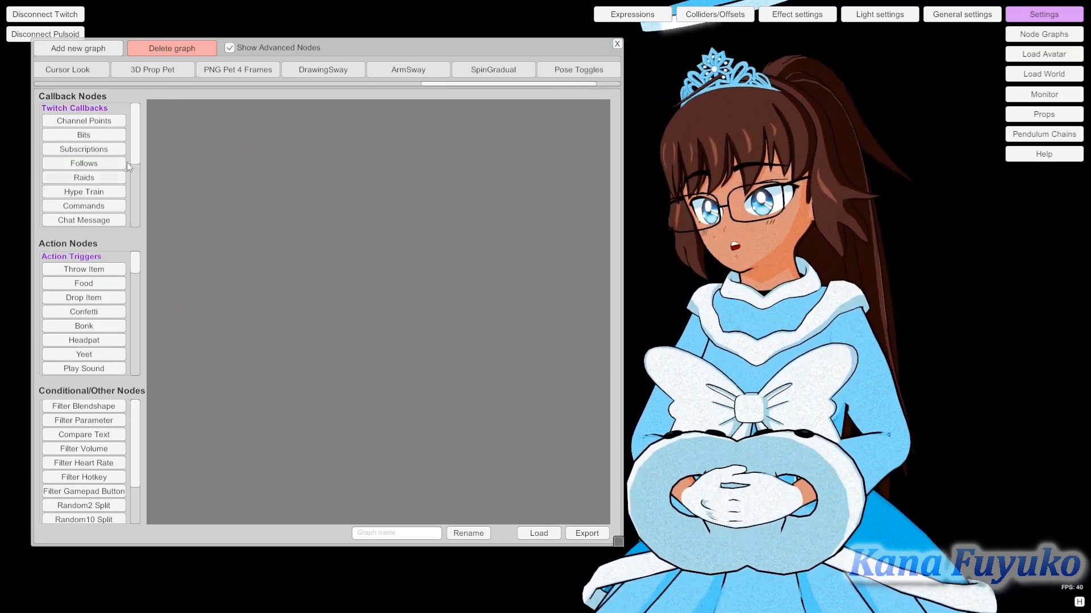
pyautogui.moveTo(135, 141); pyautogui.dragTo(131, 185)
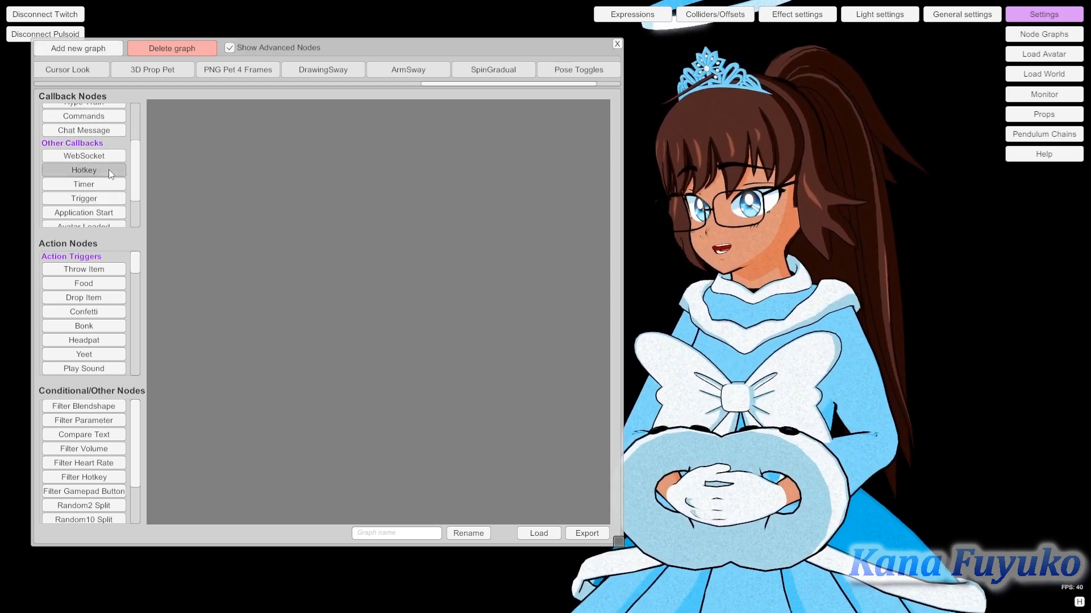
pyautogui.click(111, 170)
pyautogui.moveTo(364, 299); pyautogui.dragTo(214, 187)
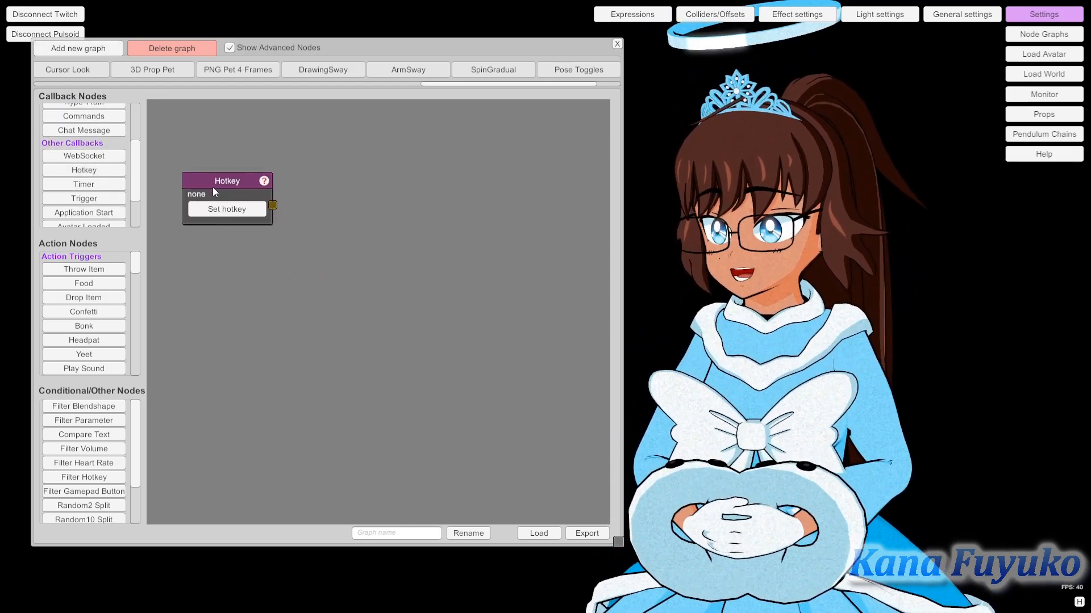
# - Duplicate the Hotkey node and place the copy below the original
pyautogui.rightClick(217, 182)
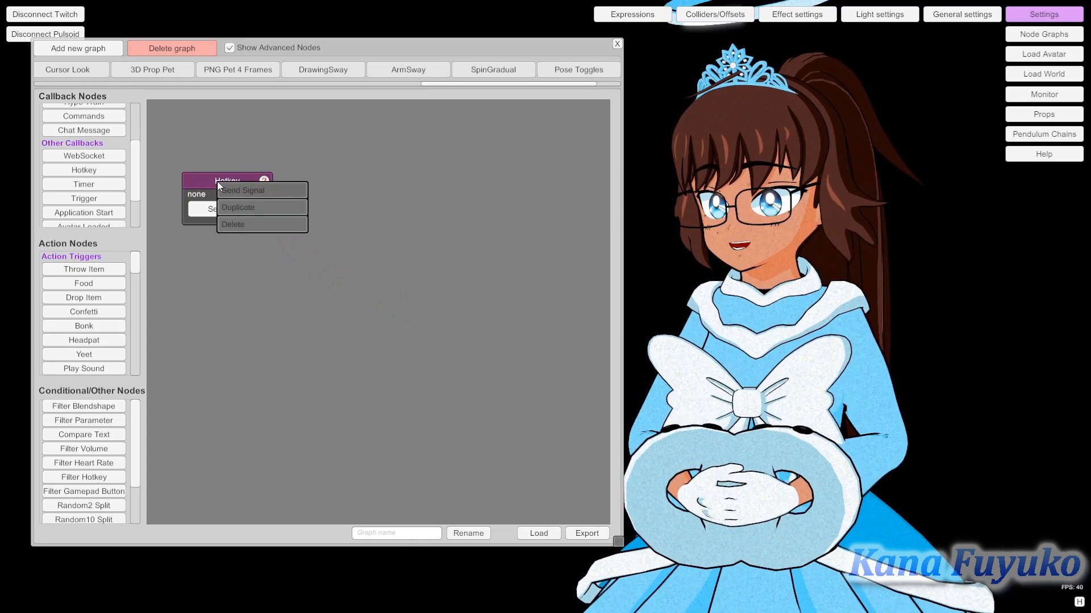
pyautogui.click(241, 207)
pyautogui.moveTo(237, 186); pyautogui.dragTo(232, 340)
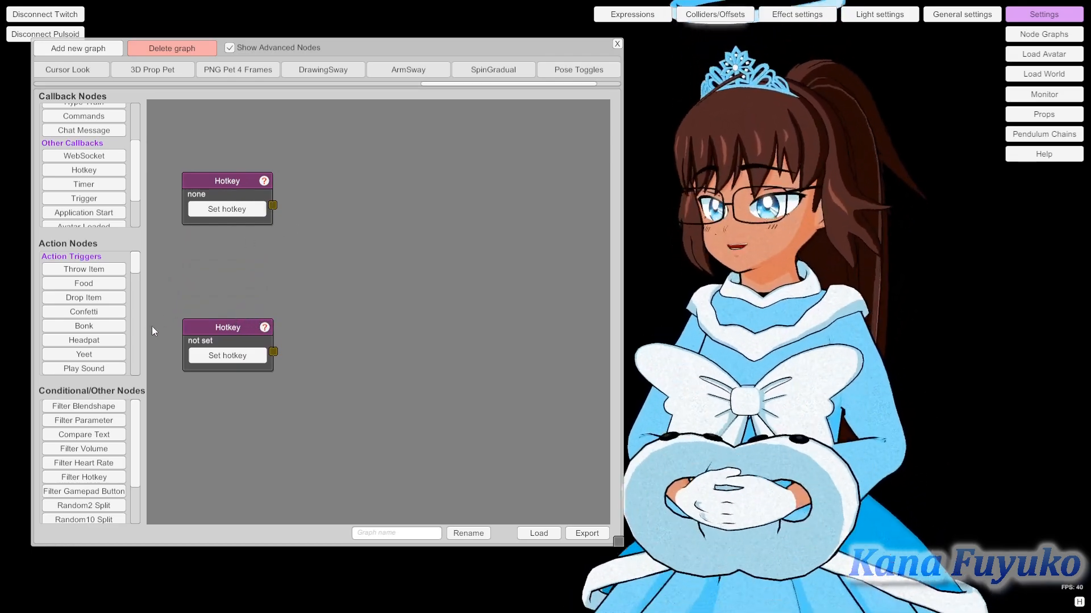
# - Add a Clear Pose node and connect it to the upper Hotkey node
pyautogui.moveTo(140, 267); pyautogui.dragTo(139, 279)
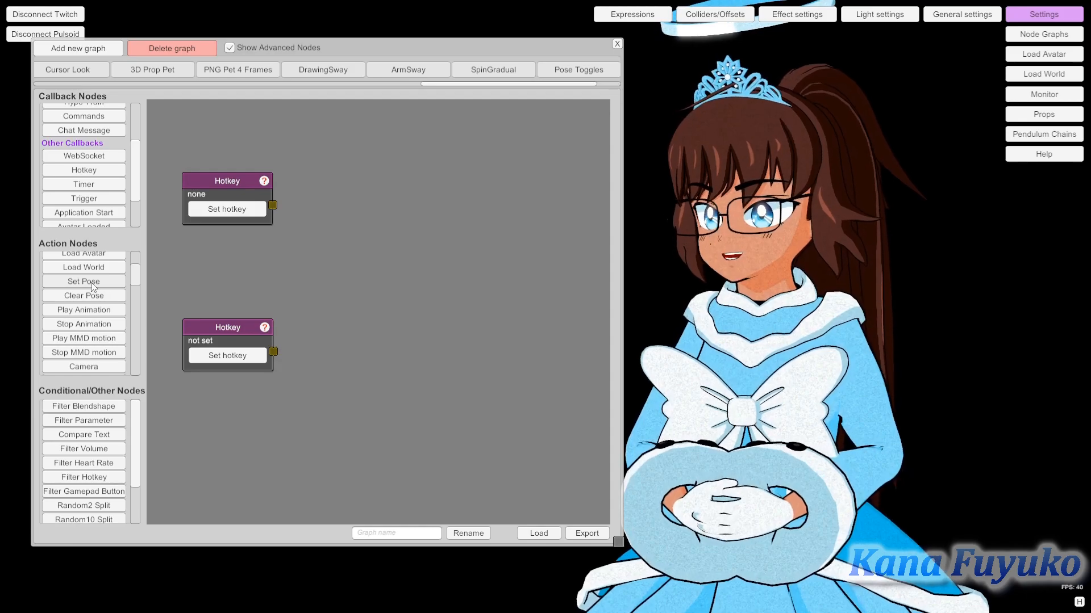
pyautogui.click(91, 295)
pyautogui.moveTo(344, 298); pyautogui.dragTo(354, 195)
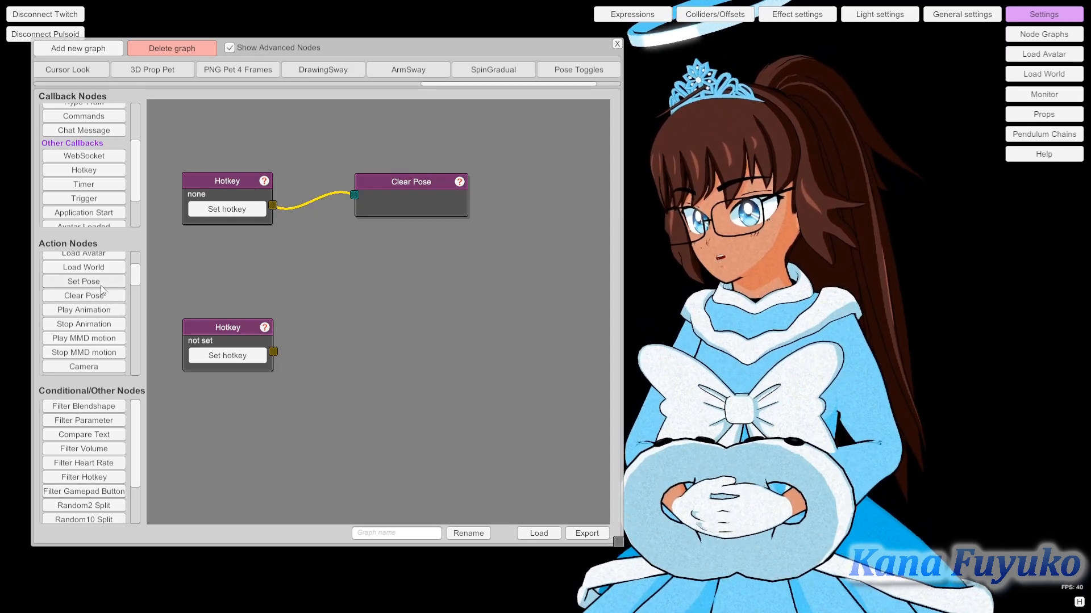
# - Add a Set Pose node connected to the lower Hotkey node and load Wave.json as its animation
pyautogui.click(82, 283)
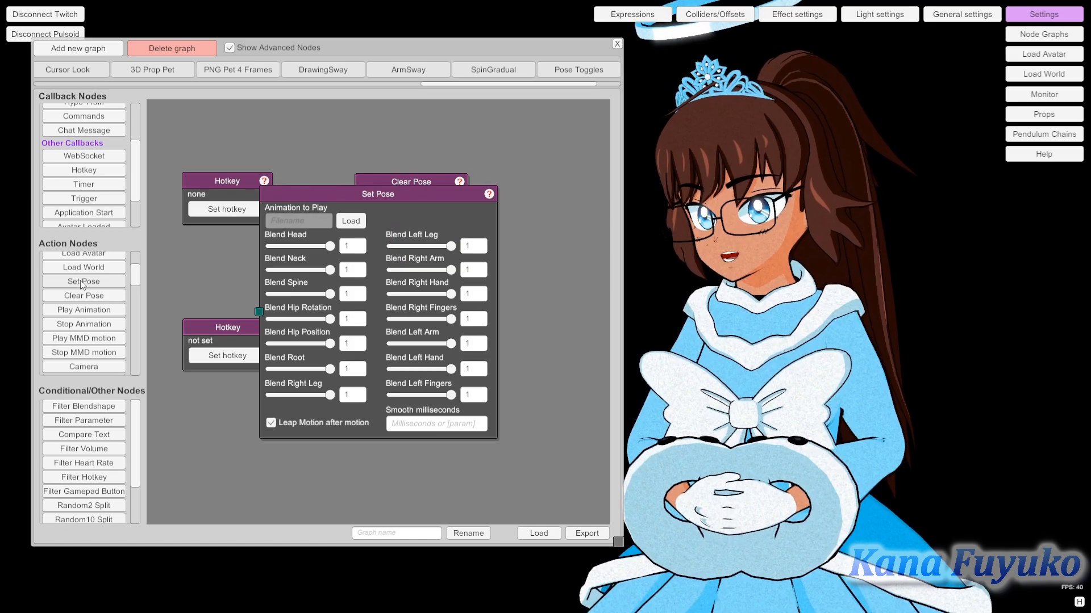
pyautogui.moveTo(321, 191); pyautogui.dragTo(408, 244)
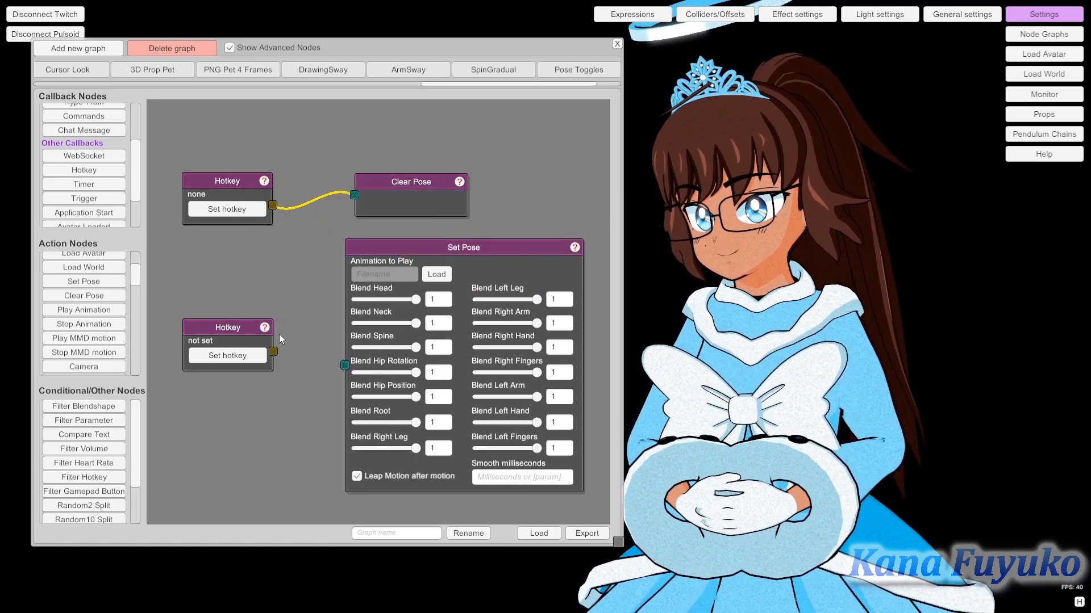
pyautogui.moveTo(274, 351); pyautogui.dragTo(345, 364)
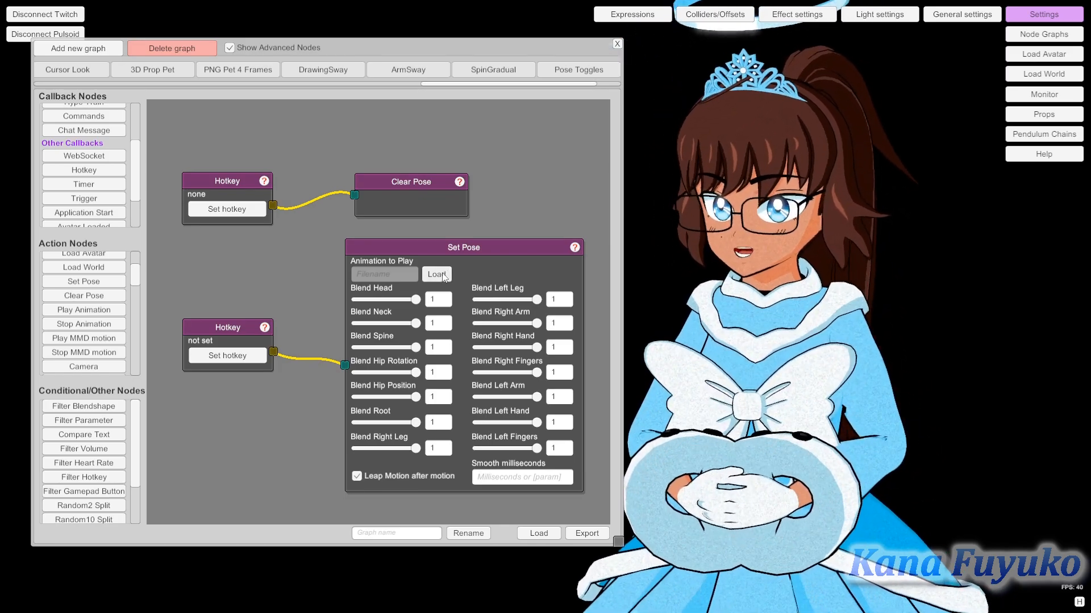
pyautogui.doubleClick(605, 366)
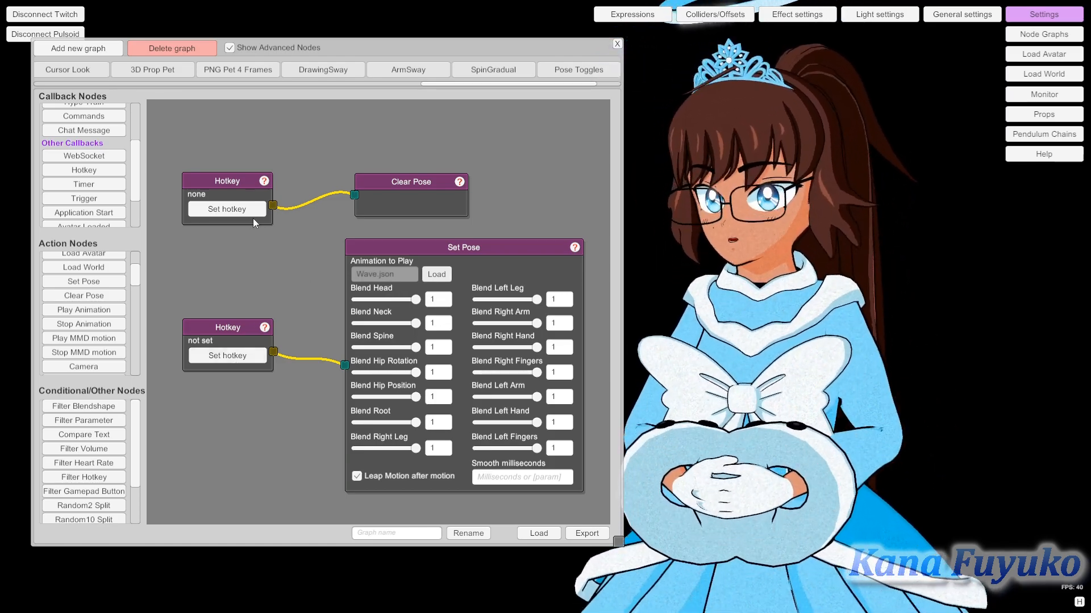
# - Assign hotkey 1 to the Clear Pose trigger and hotkey 2 to the Set Pose trigger
pyautogui.click(225, 209)
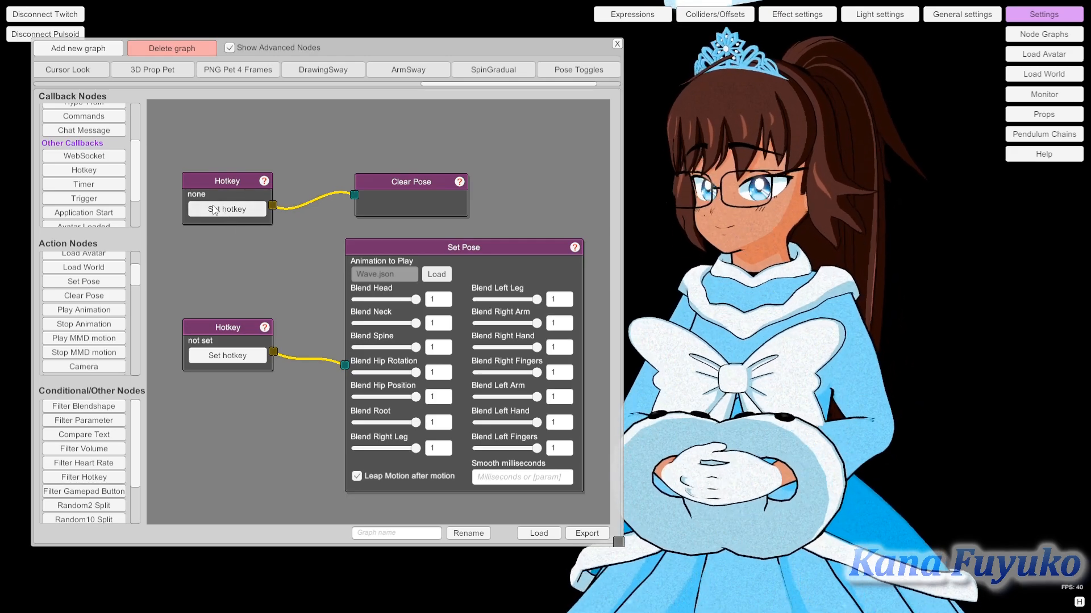
pyautogui.press('1')
pyautogui.click(227, 356)
pyautogui.press('2')
# - Set Blend Head, Blend Neck and Blend Spine to 0 in the Set Pose node
pyautogui.scroll(-2, 779, 423)
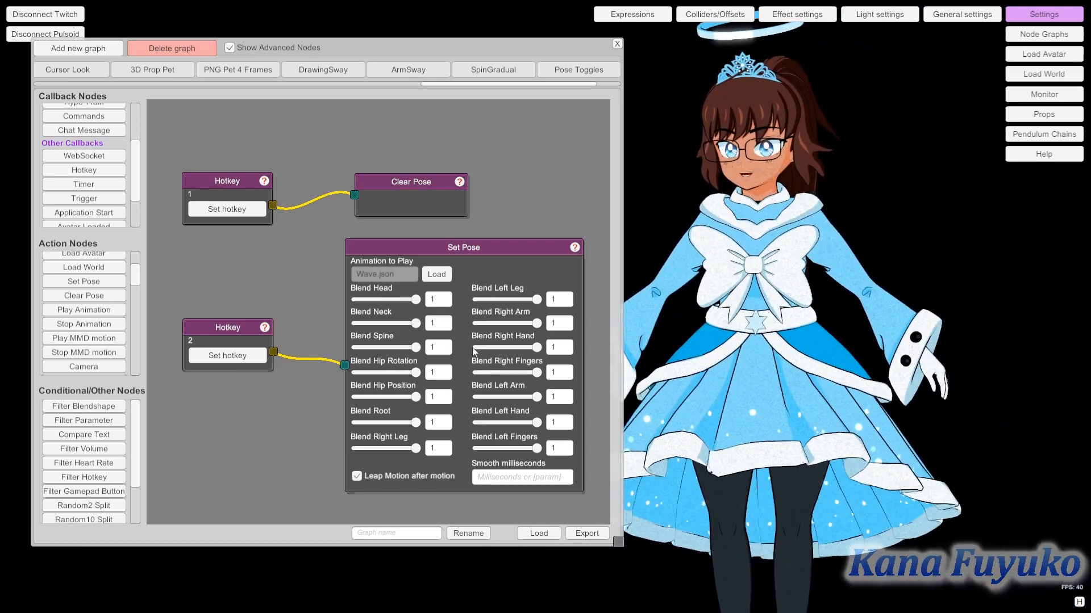
pyautogui.moveTo(512, 206); pyautogui.dragTo(467, 145)
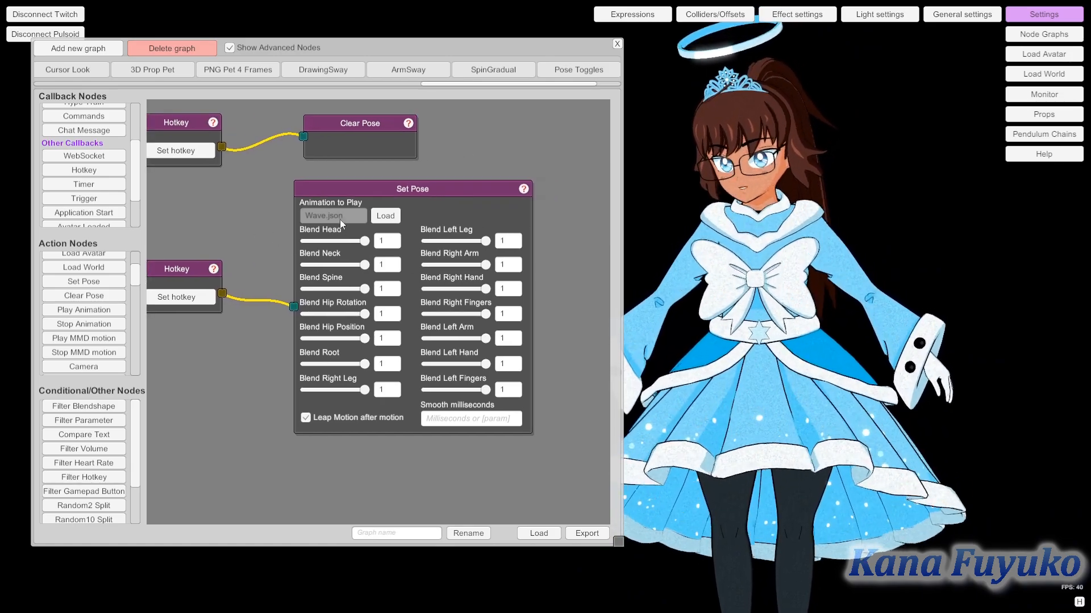
pyautogui.moveTo(444, 465); pyautogui.dragTo(433, 469)
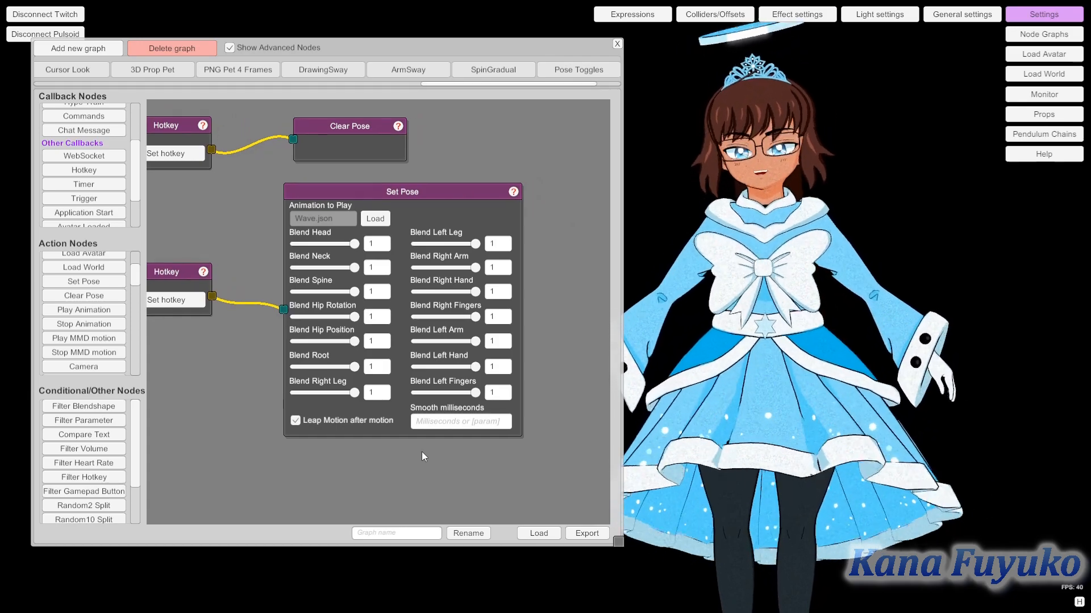
pyautogui.moveTo(354, 292); pyautogui.dragTo(293, 292)
pyautogui.moveTo(354, 268); pyautogui.dragTo(287, 267)
pyautogui.moveTo(354, 245); pyautogui.dragTo(264, 251)
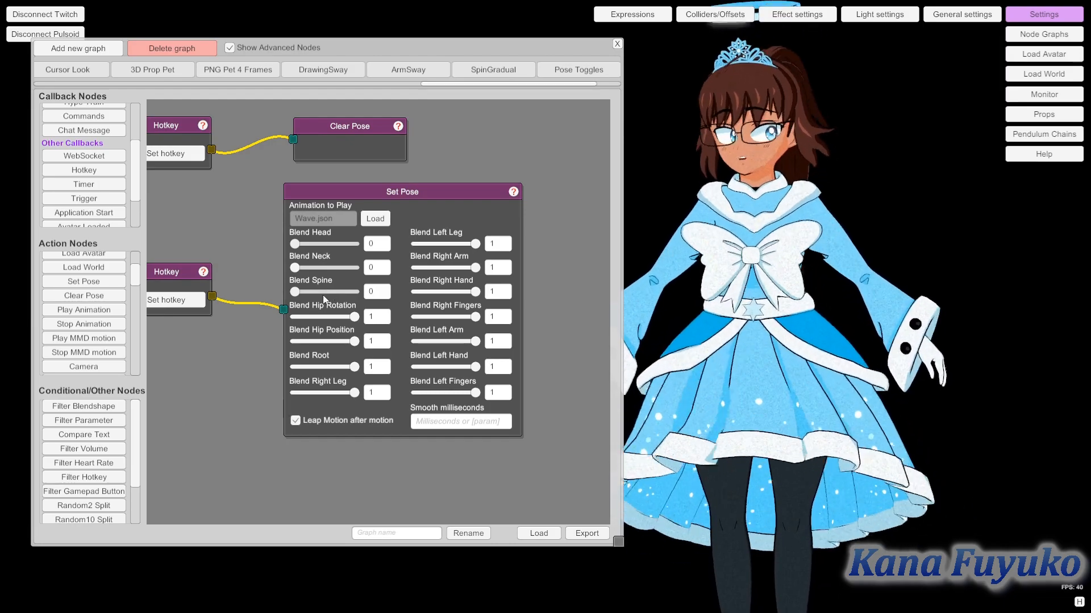
pyautogui.moveTo(328, 293); pyautogui.dragTo(285, 291)
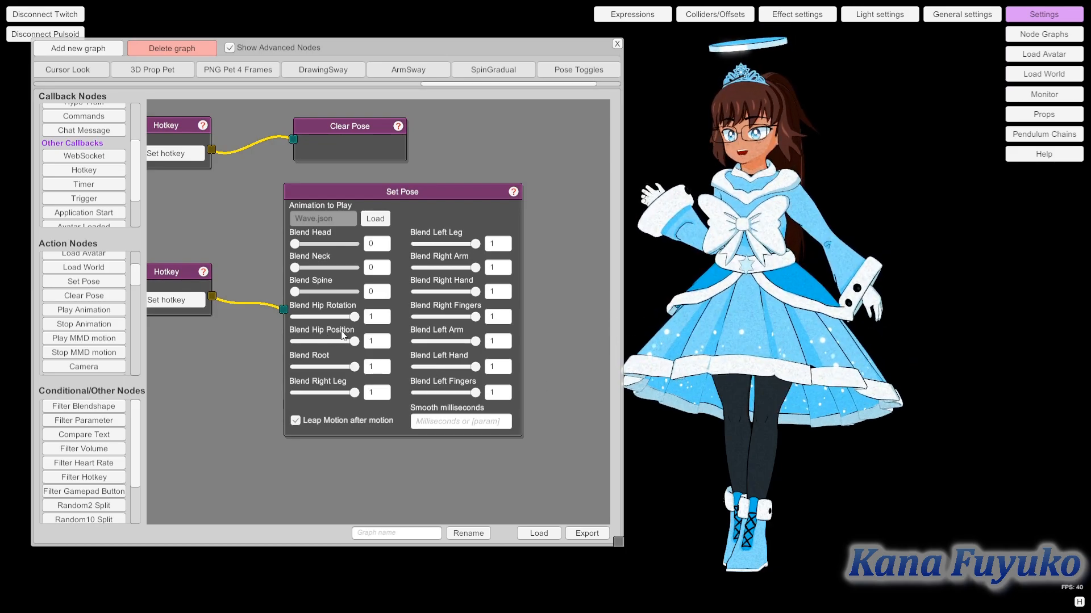
# - Try Blend Hip Rotation, Blend Hip Position, Blend Left Leg and Blend Right Leg at 0 in the Set Pose node
pyautogui.moveTo(355, 346); pyautogui.dragTo(314, 342)
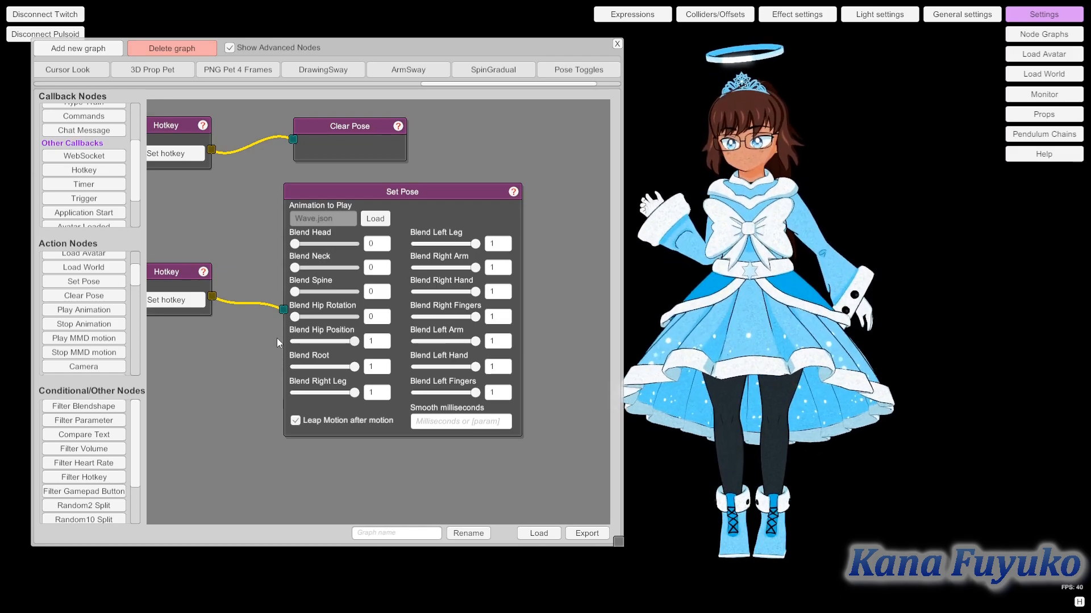
pyautogui.moveTo(293, 328); pyautogui.dragTo(392, 339)
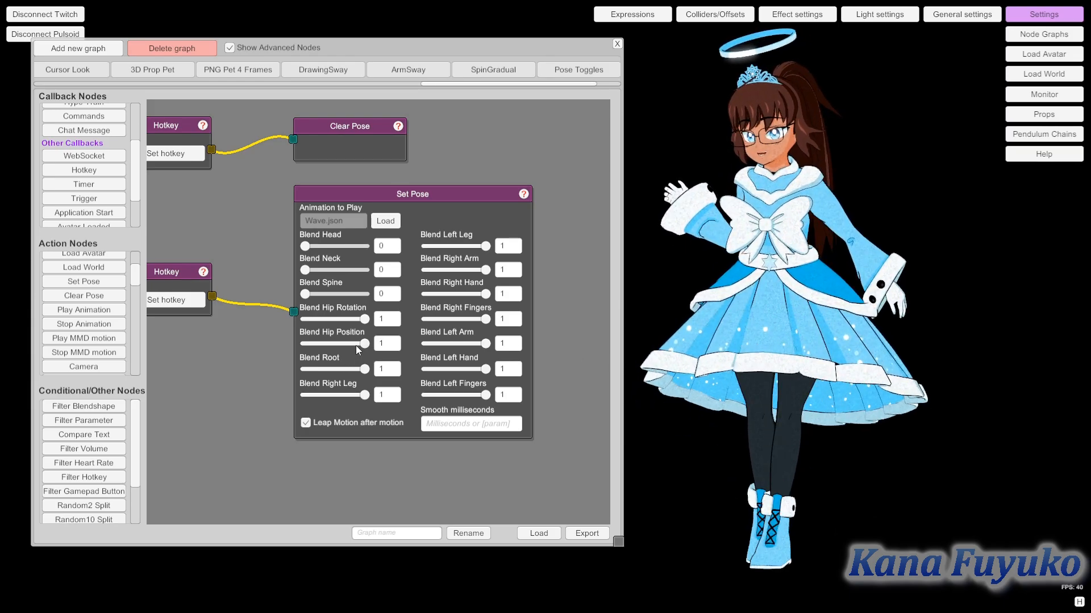
pyautogui.moveTo(359, 345); pyautogui.dragTo(305, 343)
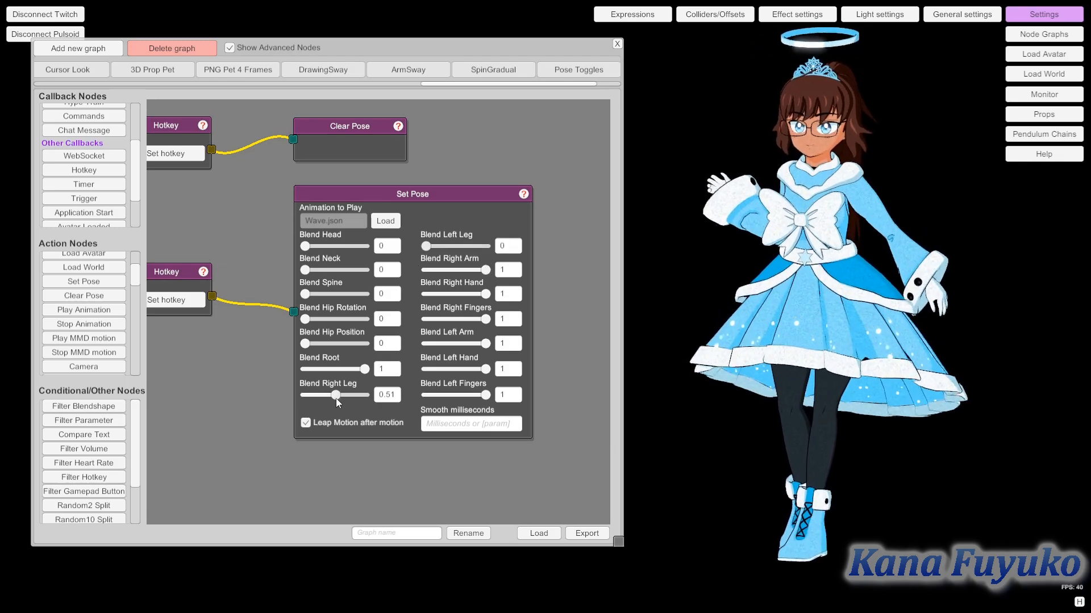
pyautogui.moveTo(335, 399); pyautogui.dragTo(299, 404)
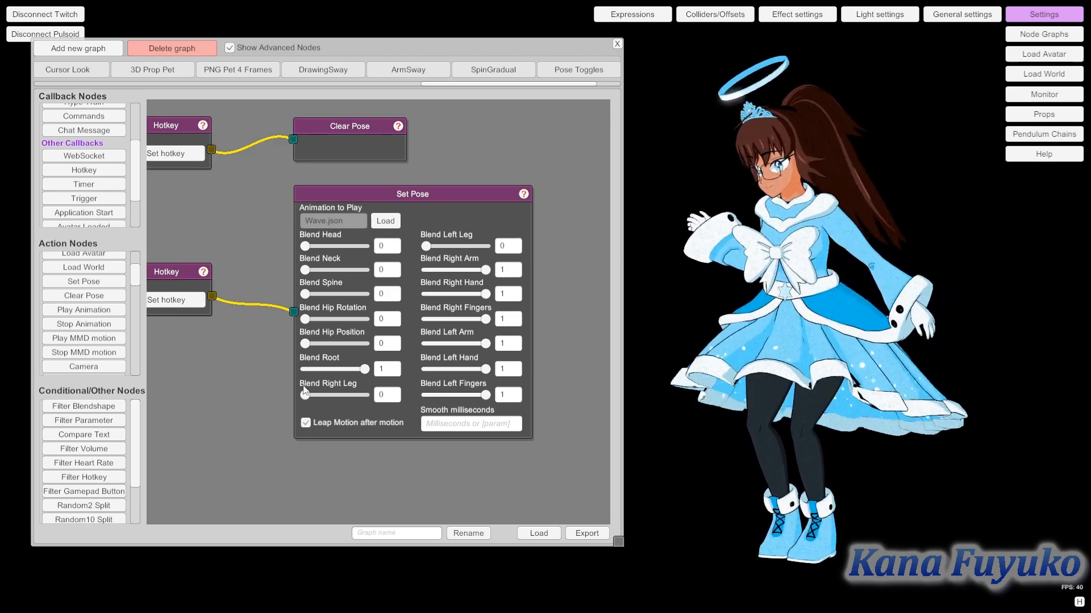
pyautogui.moveTo(304, 398); pyautogui.dragTo(277, 412)
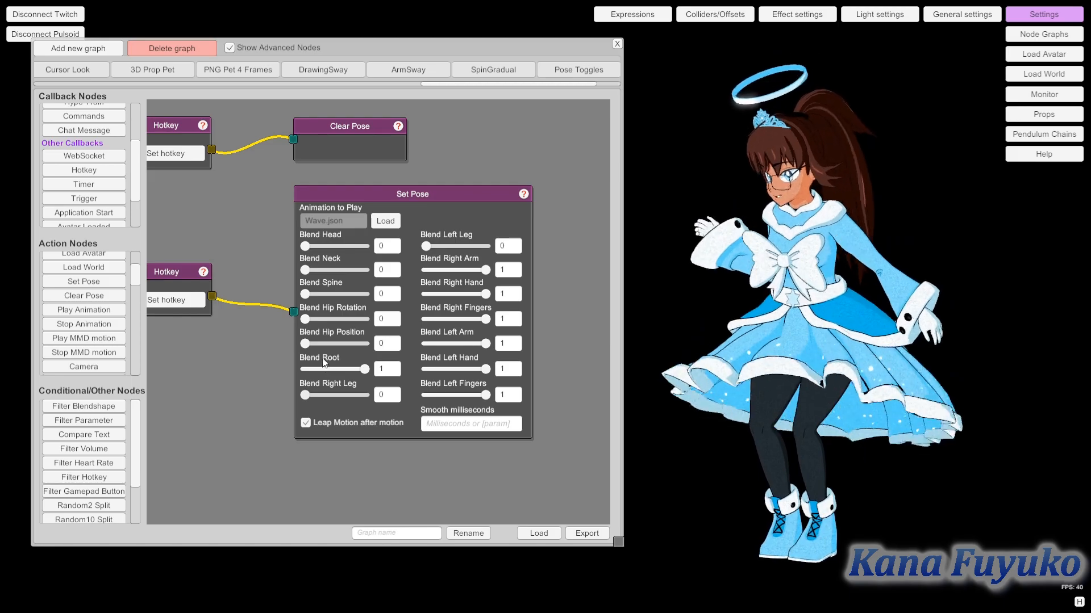
# - Set the hip rotation, hip position and both leg blends to 1 in the Set Pose node, with Smooth milliseconds at 100
pyautogui.moveTo(307, 395); pyautogui.dragTo(412, 390)
pyautogui.moveTo(467, 246); pyautogui.dragTo(494, 246)
pyautogui.moveTo(309, 346); pyautogui.dragTo(401, 326)
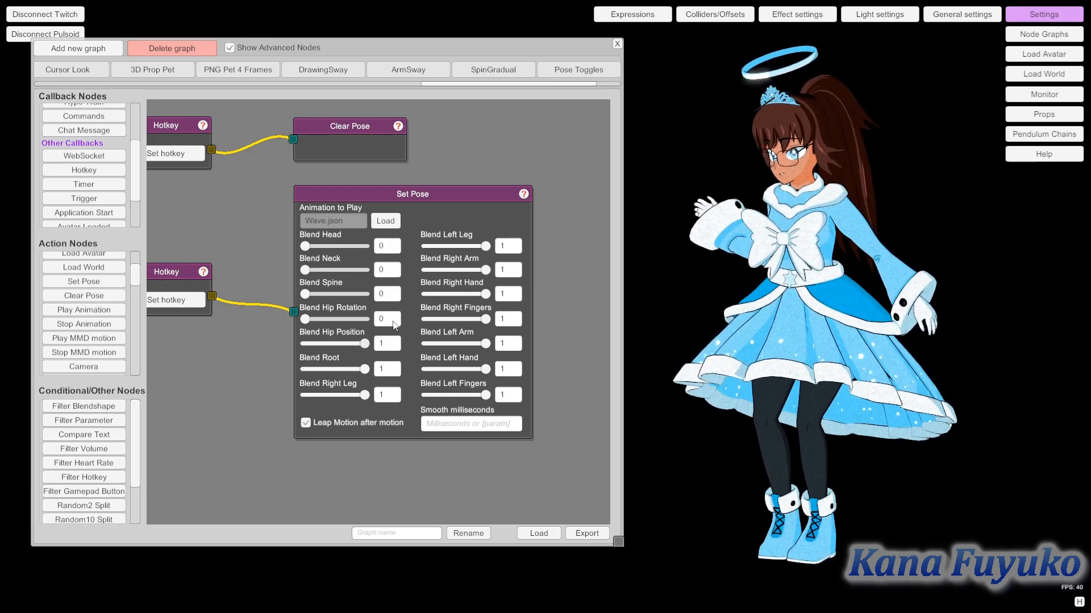
pyautogui.moveTo(305, 319); pyautogui.dragTo(581, 322)
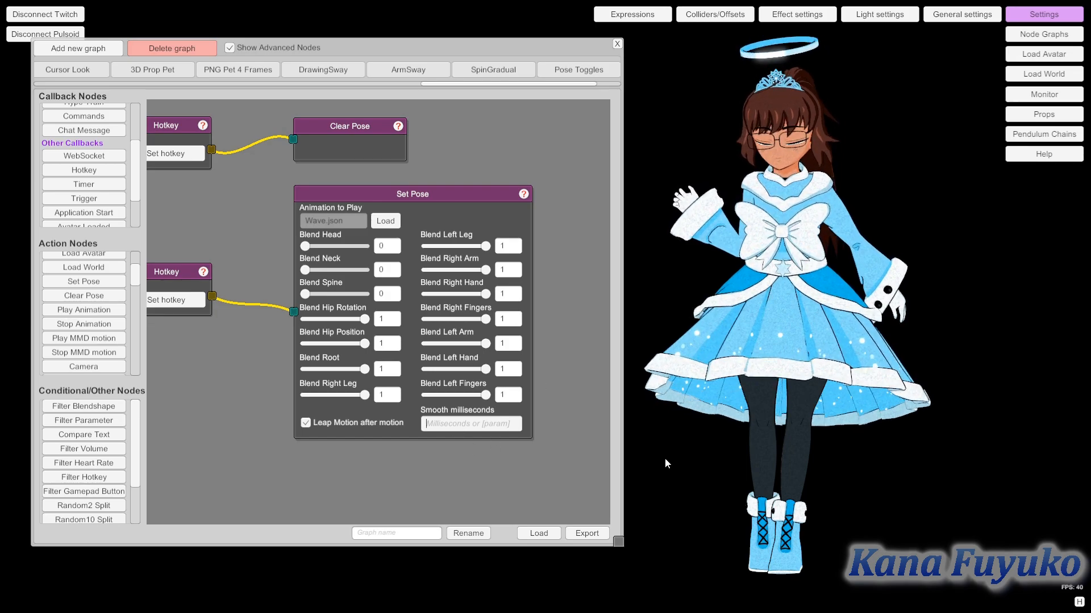
pyautogui.write('100')
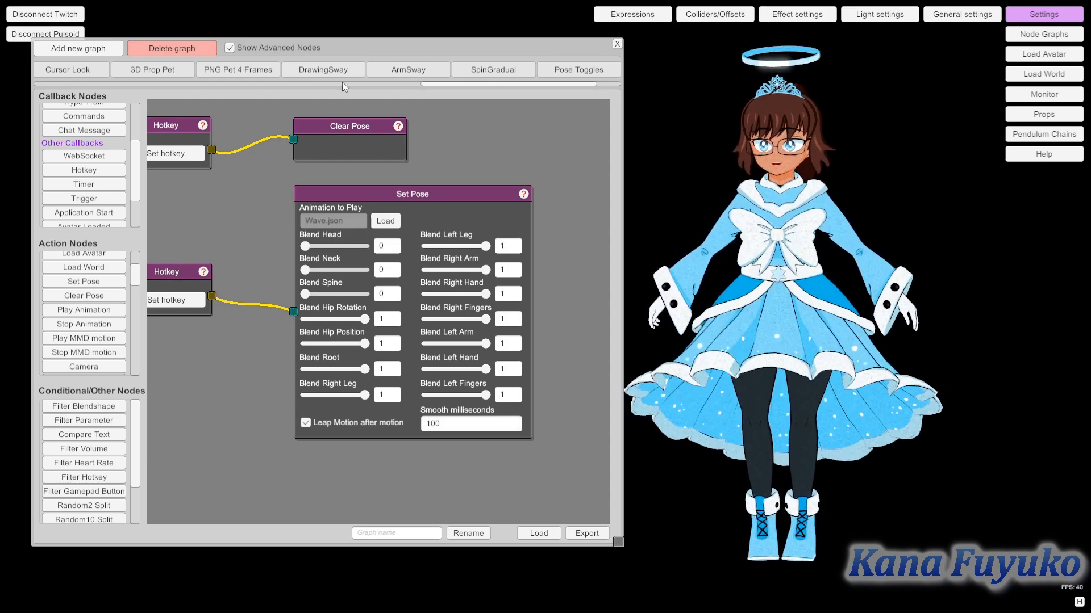
# - Examine the ArmSway and DrawingSway node graphs and return to the graph with the Set Pose node
pyautogui.moveTo(446, 83); pyautogui.dragTo(435, 82)
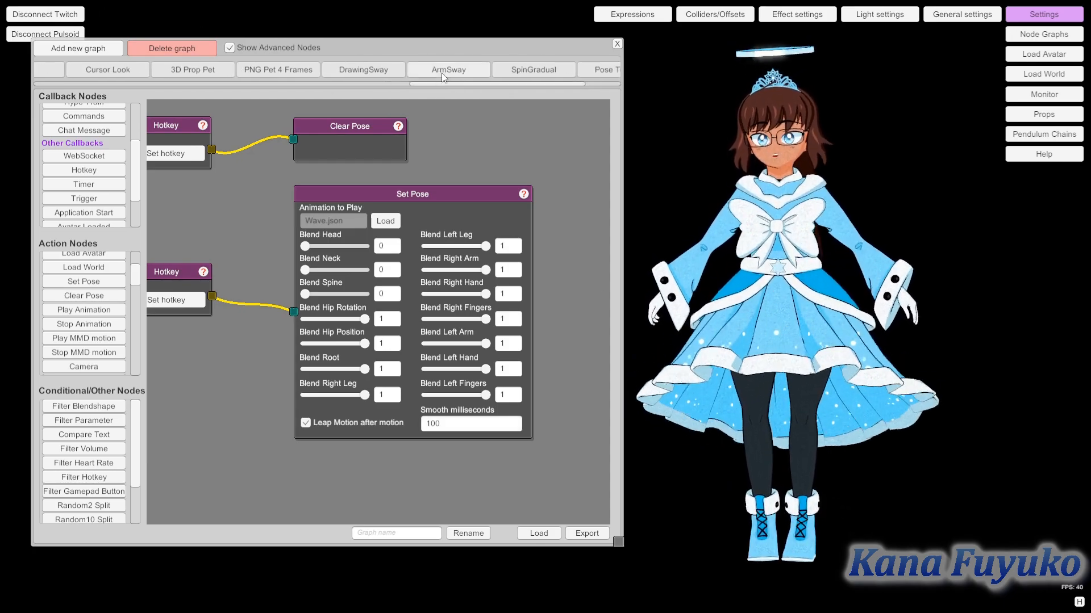
pyautogui.click(440, 72)
pyautogui.scroll(-4, 384, 190)
pyautogui.moveTo(367, 215); pyautogui.dragTo(467, 387)
pyautogui.scroll(4, 432, 246)
pyautogui.scroll(-7, 374, 271)
pyautogui.scroll(6, 433, 232)
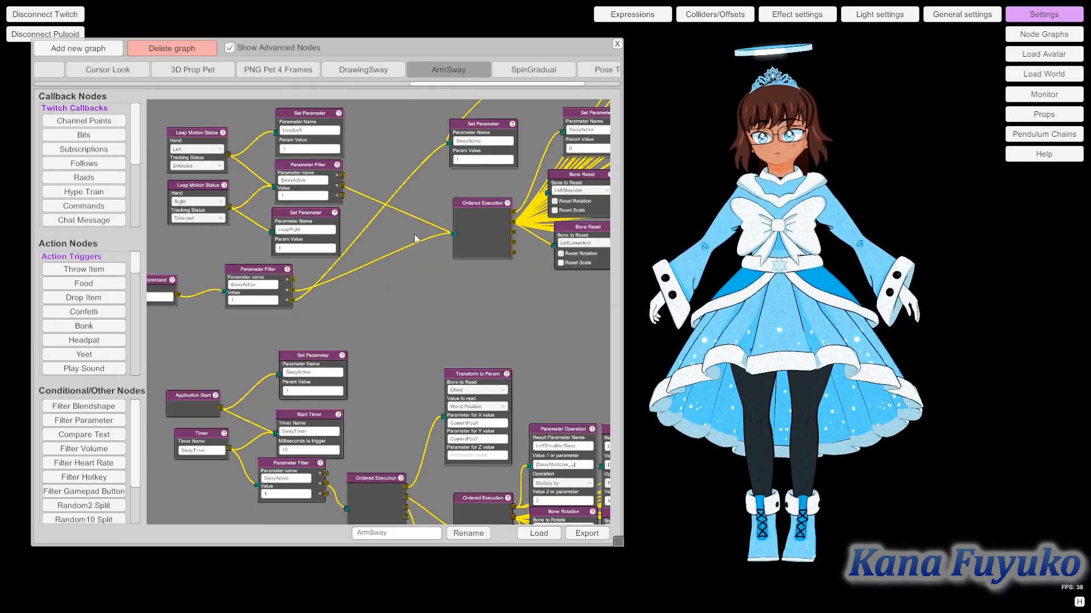
pyautogui.click(377, 69)
pyautogui.moveTo(455, 82); pyautogui.dragTo(532, 100)
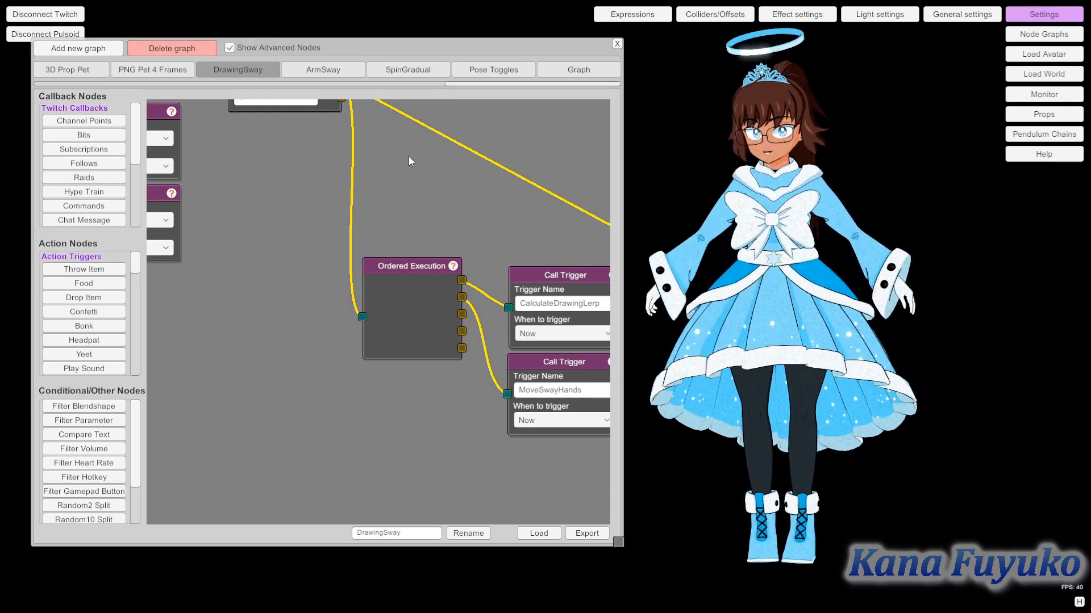
pyautogui.click(579, 70)
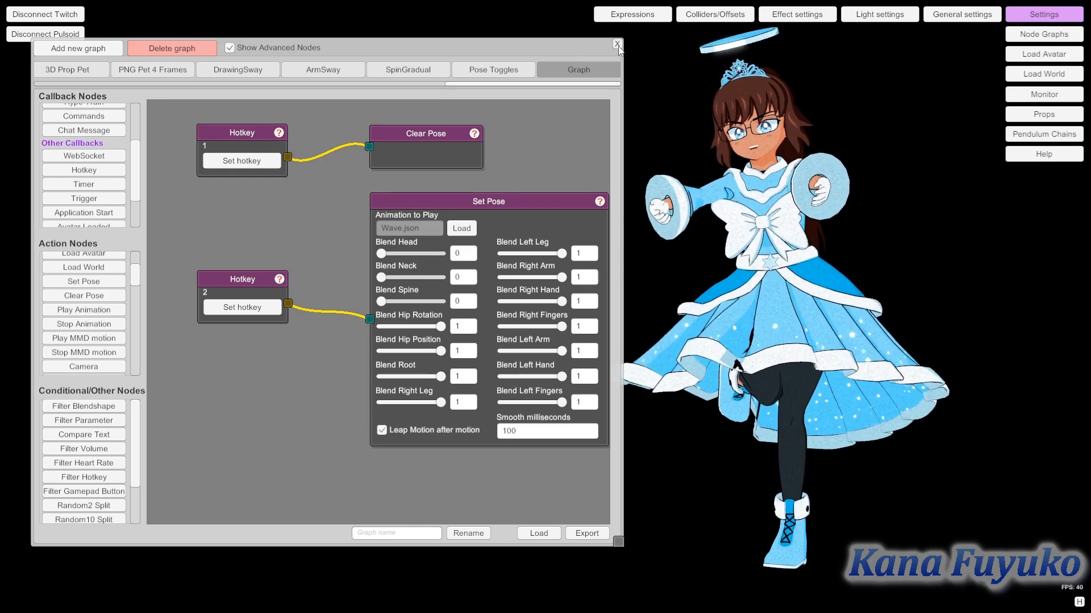
# - Turn off Use Leap Motion in the Leap Motion Layer of the tracking settings
pyautogui.click(930, 17)
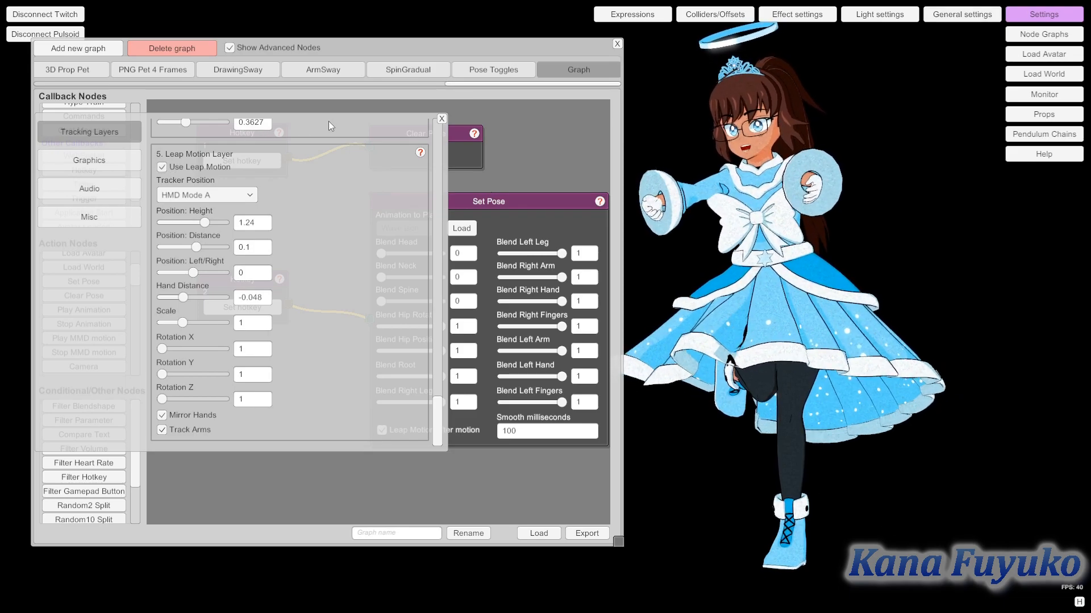
pyautogui.moveTo(320, 114); pyautogui.dragTo(537, 124)
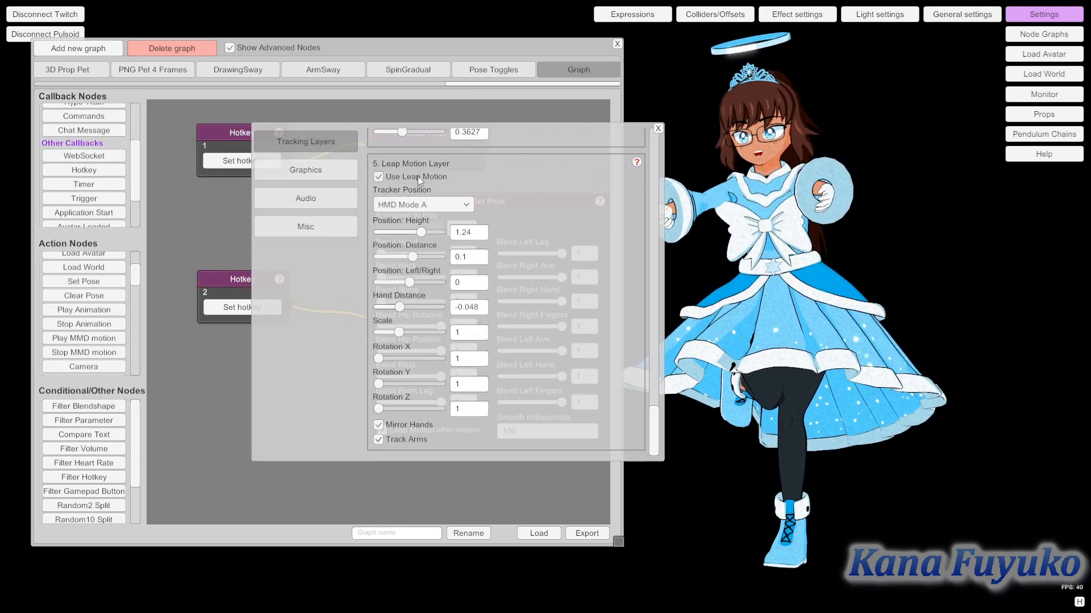
pyautogui.click(377, 177)
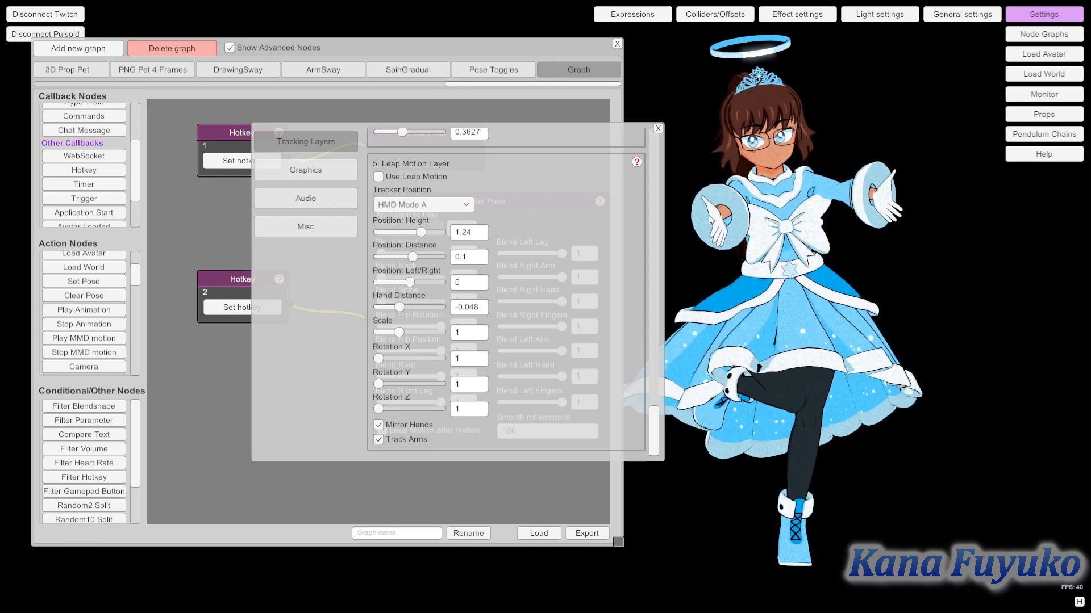
pyautogui.click(379, 177)
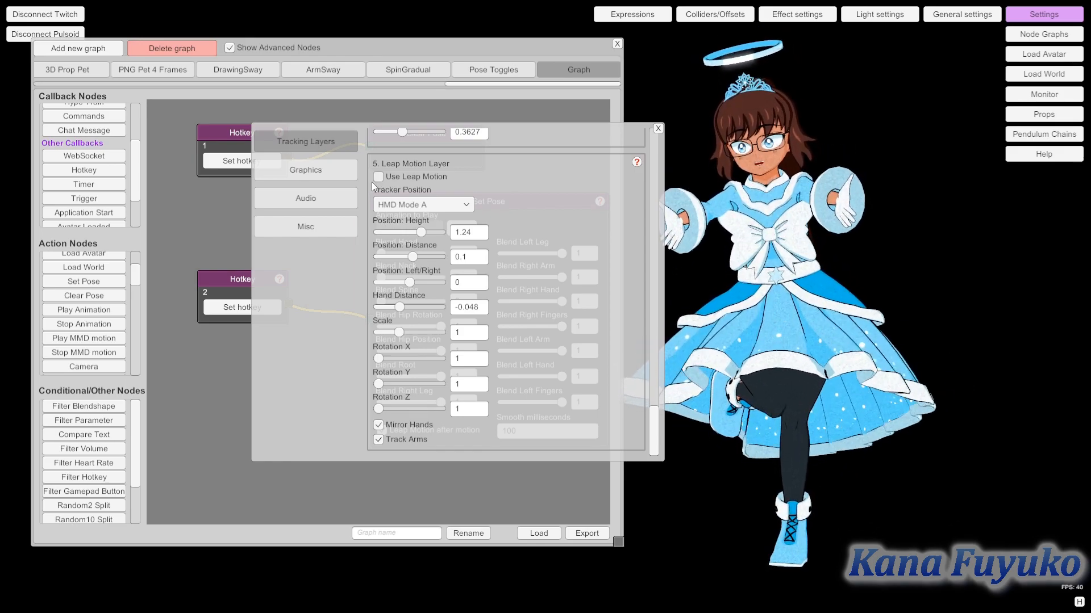
pyautogui.scroll(2, 453, 254)
pyautogui.scroll(-2, 453, 255)
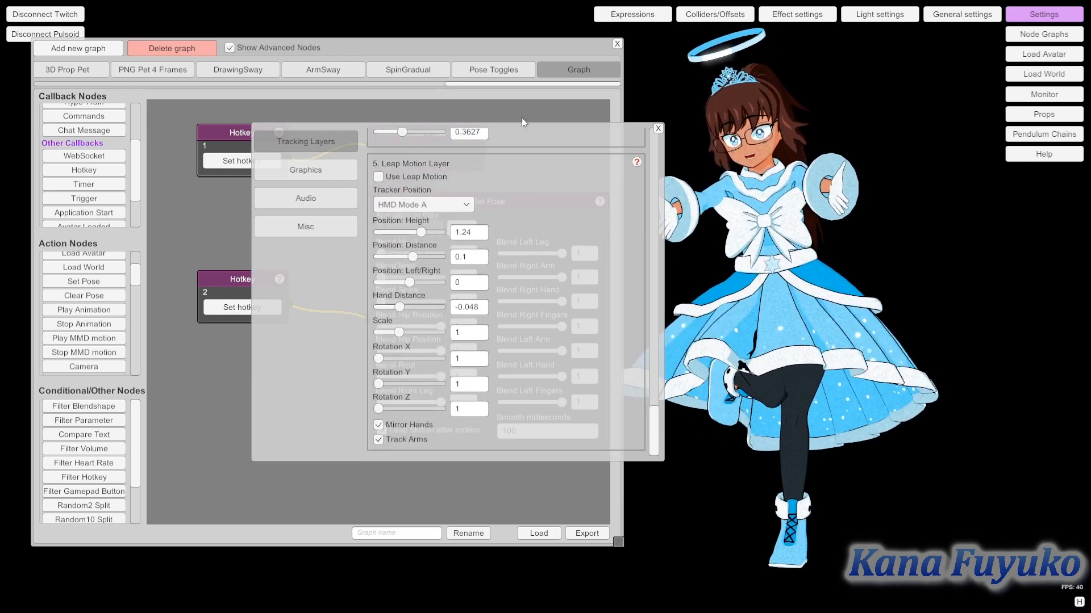
# - Disable Leap Motion after motion in the Set Pose node, moving the tracking settings window out of the way
pyautogui.moveTo(521, 124); pyautogui.dragTo(341, 472)
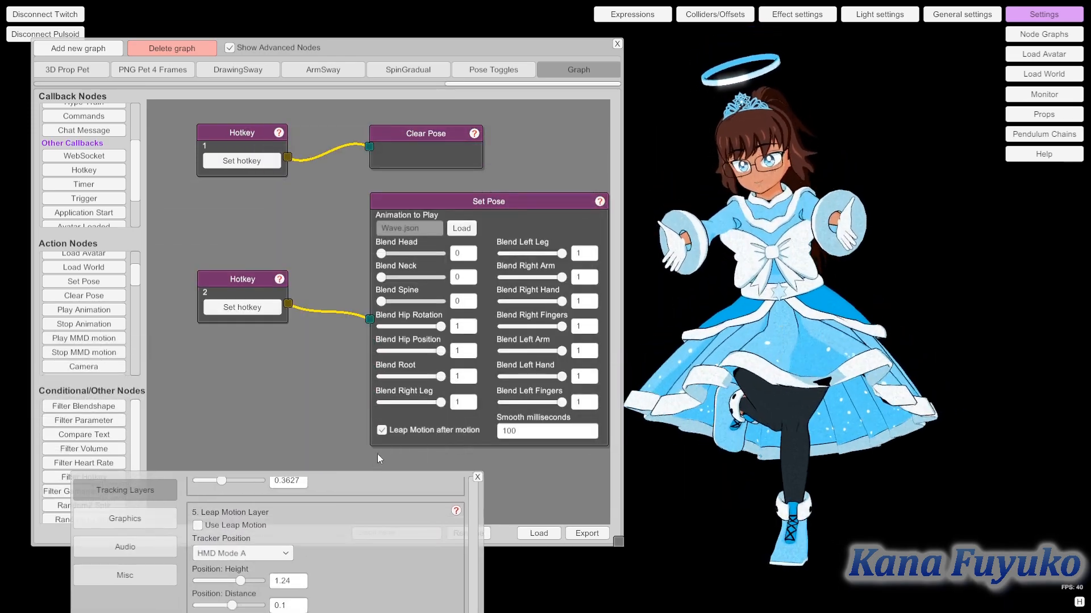
pyautogui.moveTo(348, 403); pyautogui.dragTo(344, 371)
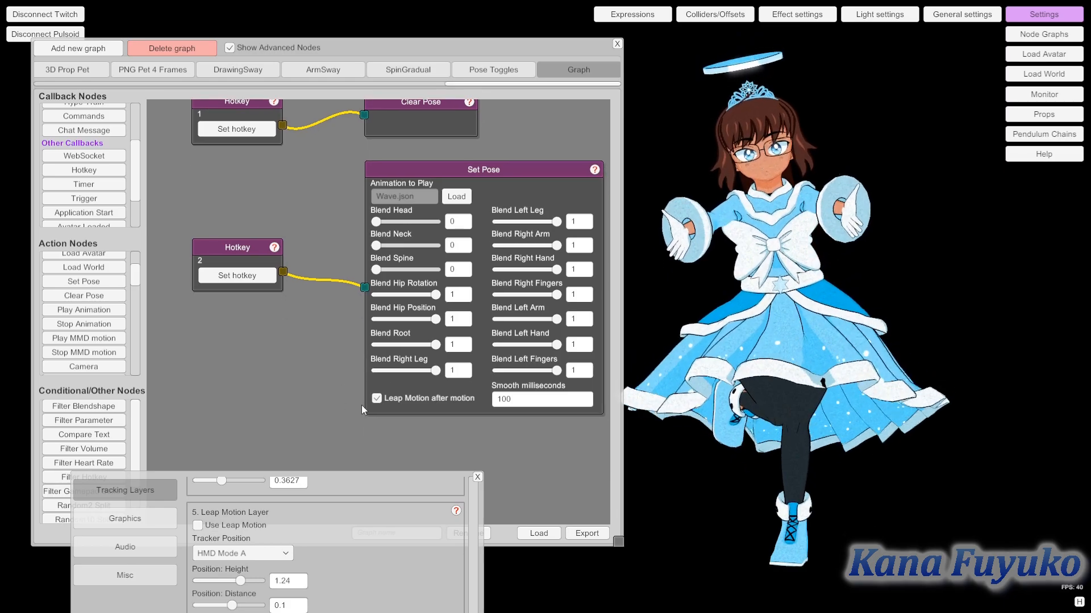
pyautogui.moveTo(335, 471); pyautogui.dragTo(346, 435)
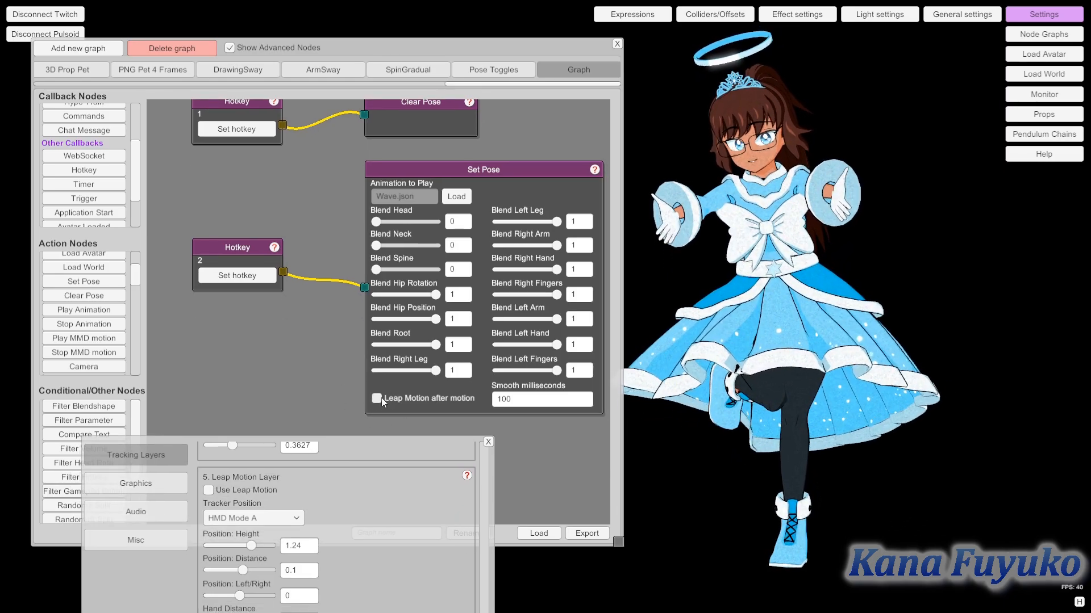
# - Turn Use Leap Motion back on in the Leap Motion Layer and close the tracking settings
pyautogui.moveTo(343, 436); pyautogui.dragTo(442, 111)
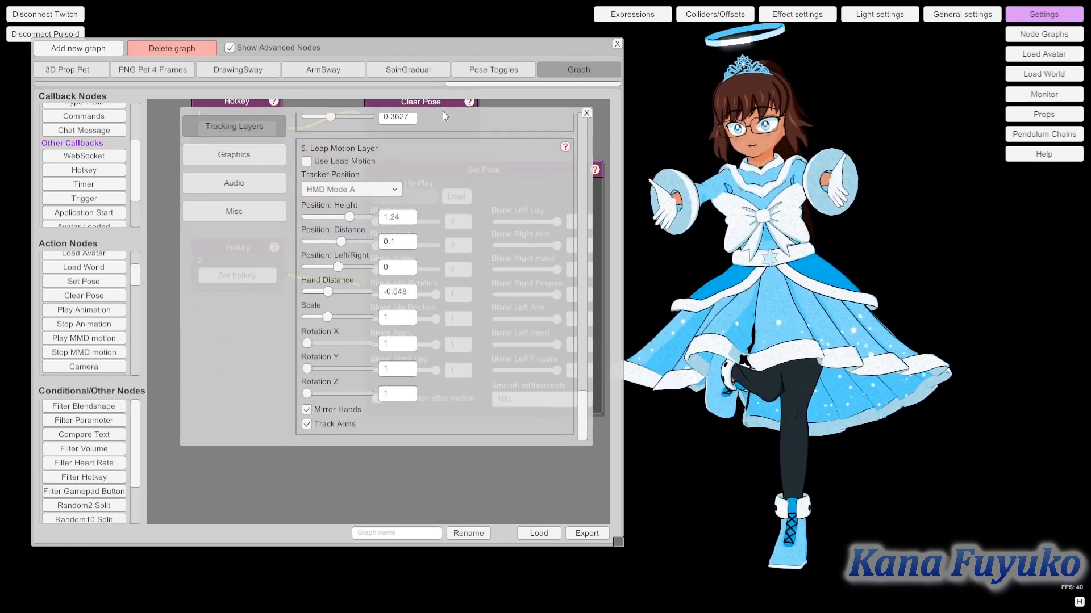
pyautogui.click(345, 162)
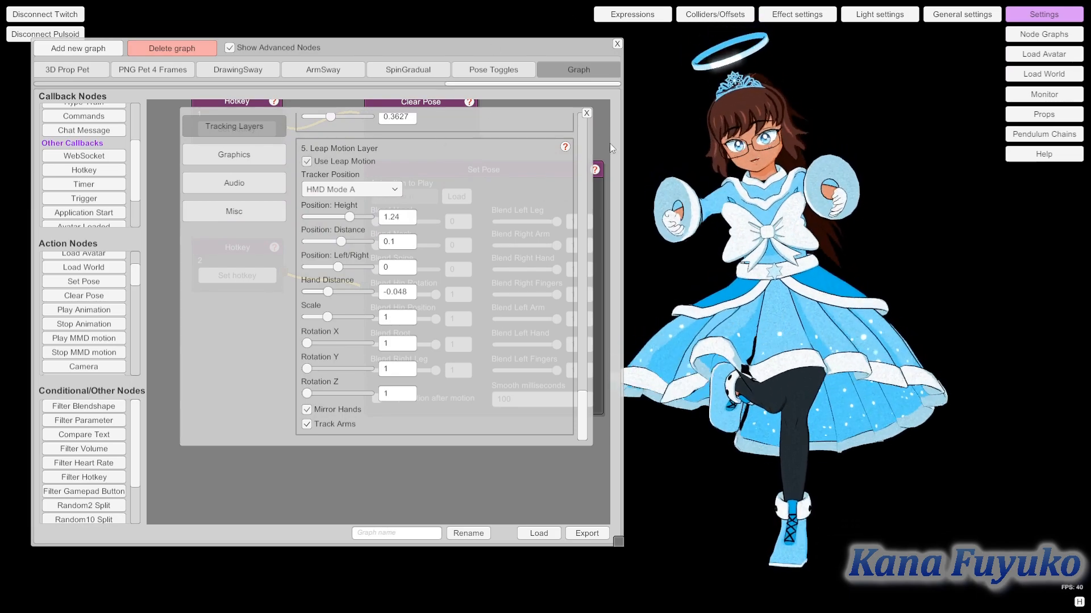
pyautogui.click(585, 115)
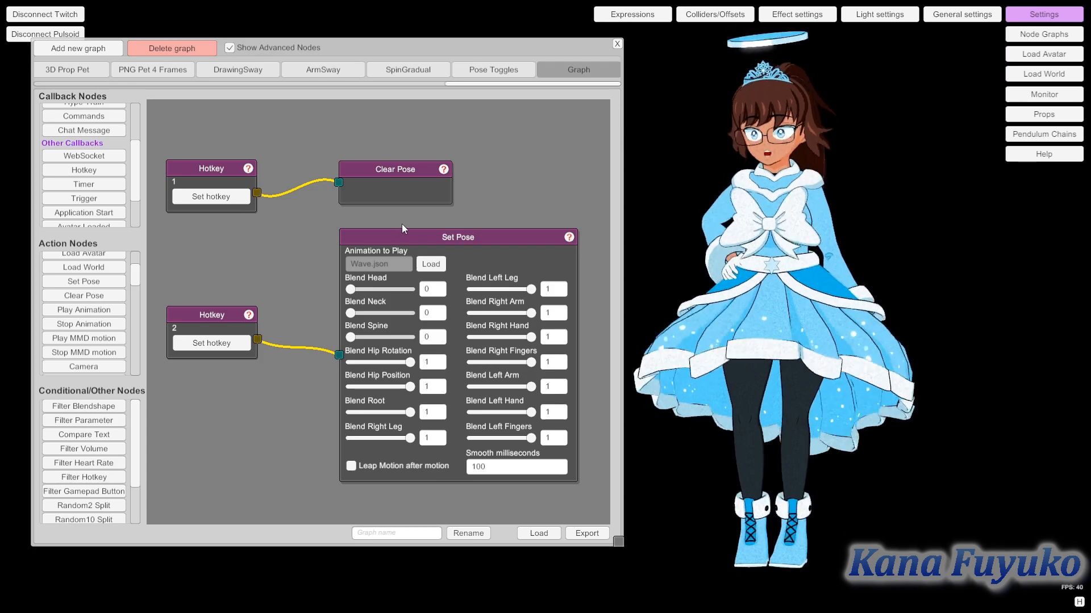
# - Close the node graph editor and inspect the posed avatar's face and upper body up close
pyautogui.moveTo(400, 223); pyautogui.dragTo(402, 222)
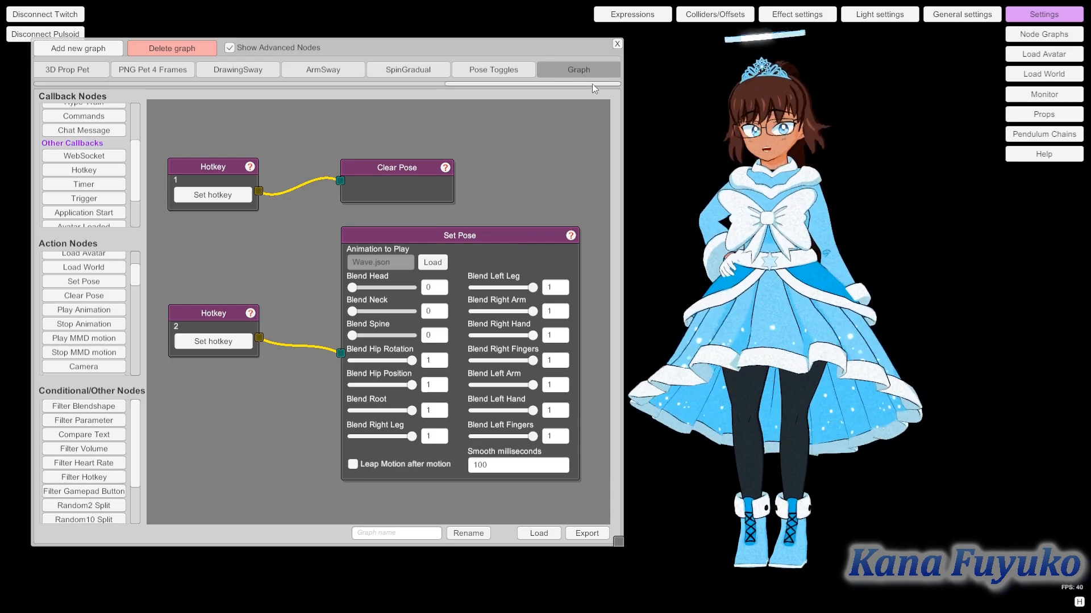
pyautogui.click(617, 44)
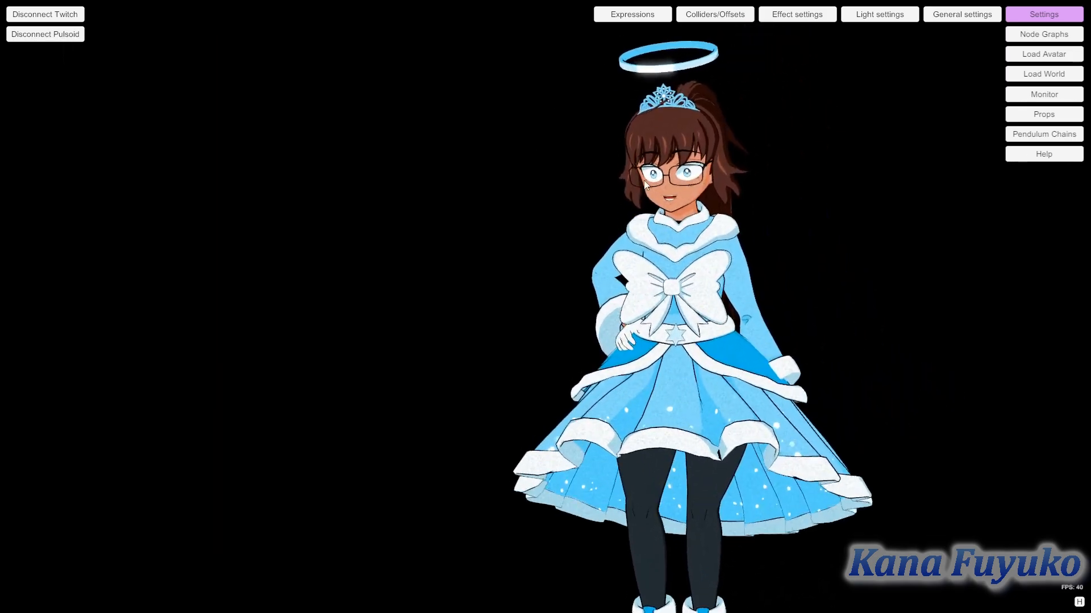
pyautogui.scroll(5, 645, 183)
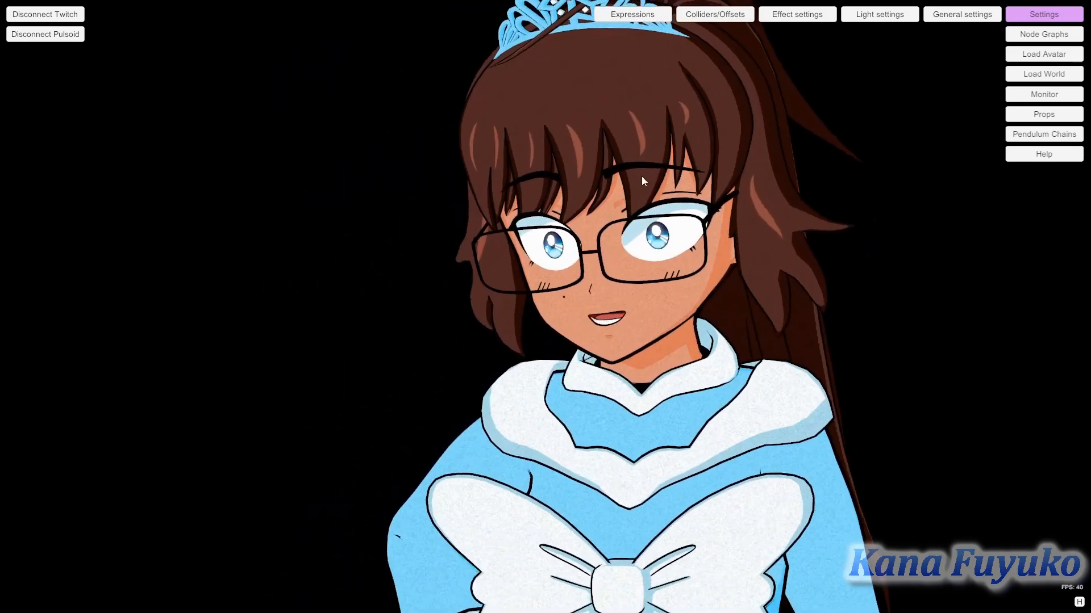
pyautogui.scroll(6, 643, 180)
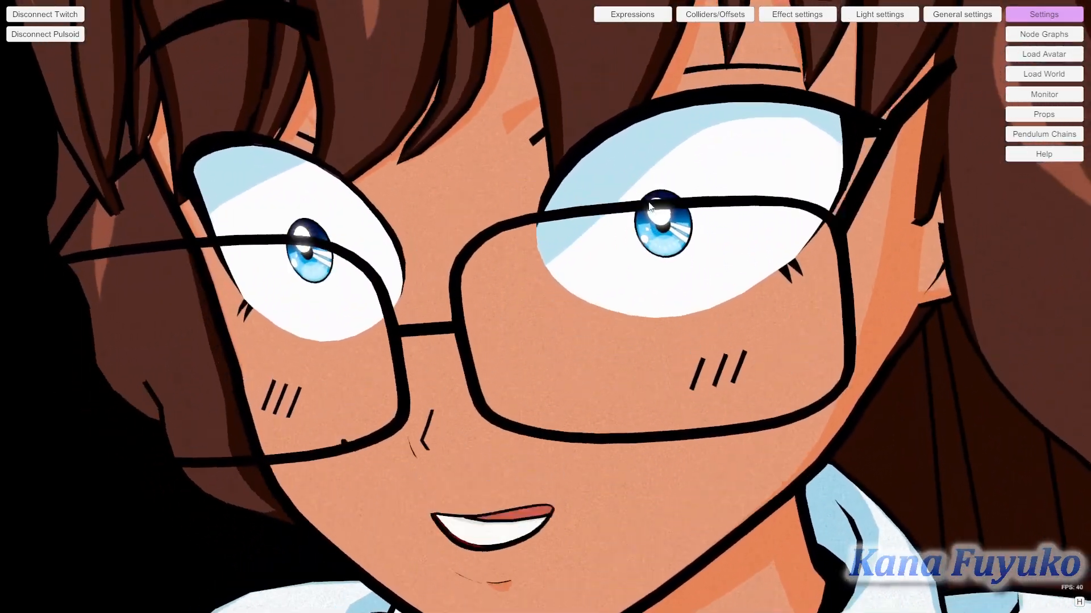
pyautogui.scroll(-12, 650, 206)
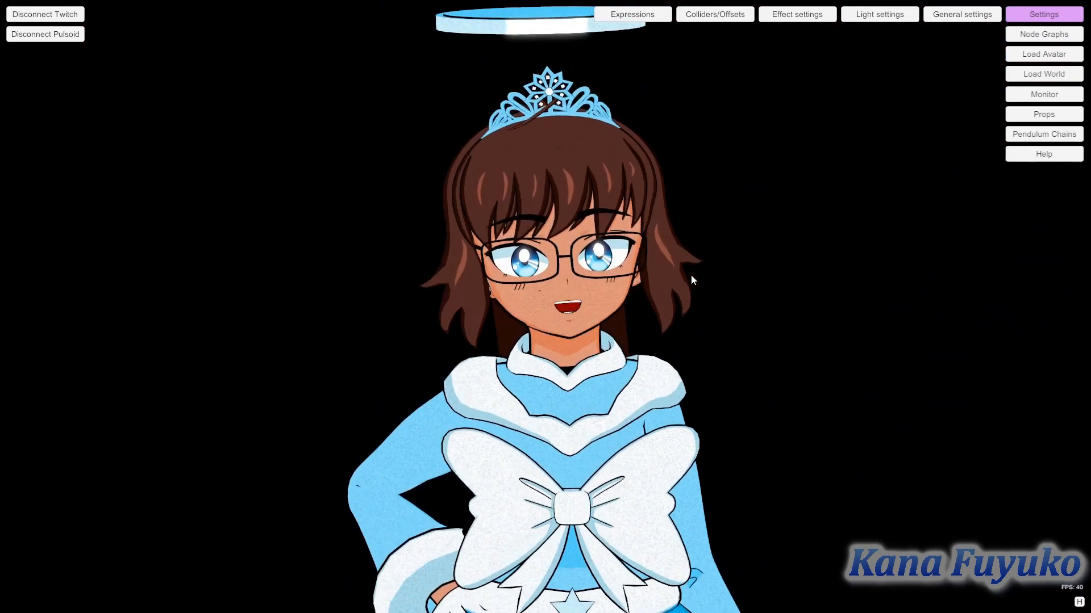